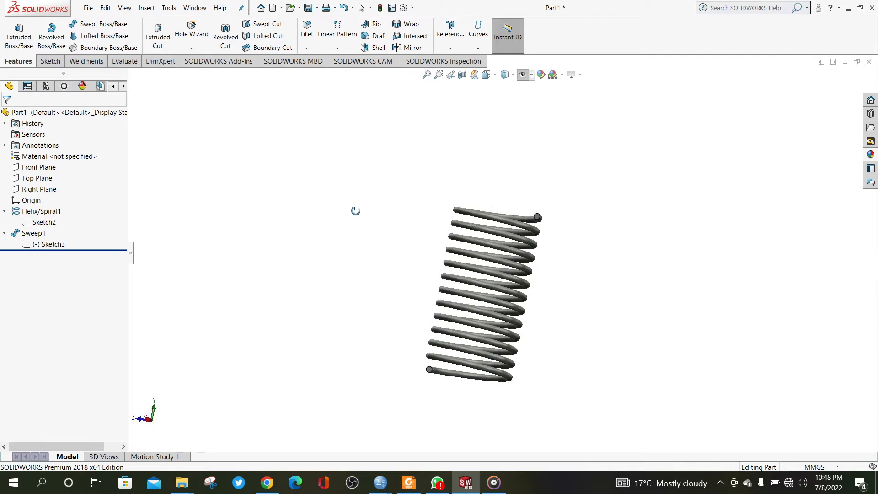
- Apply the polished copper appearance from the metal library to the whole spring
{"action": "scroll", "coordinate": [435, 249], "scroll_direction": "down", "scroll_amount": 3}
{"action": "scroll", "coordinate": [571, 312], "scroll_direction": "up", "scroll_amount": 4}
{"action": "scroll", "coordinate": [565, 325], "scroll_direction": "down", "scroll_amount": 3}
{"action": "scroll", "coordinate": [478, 245], "scroll_direction": "down", "scroll_amount": 2}
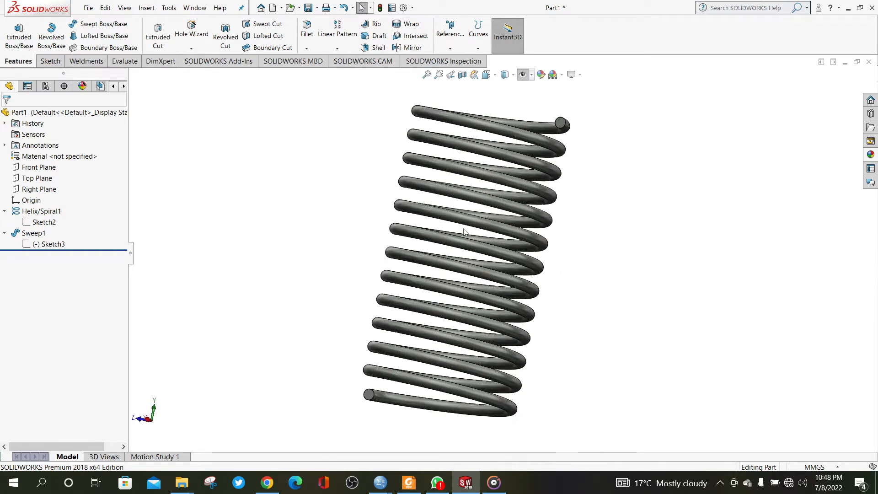
{"action": "scroll", "coordinate": [478, 245], "scroll_direction": "up", "scroll_amount": 2}
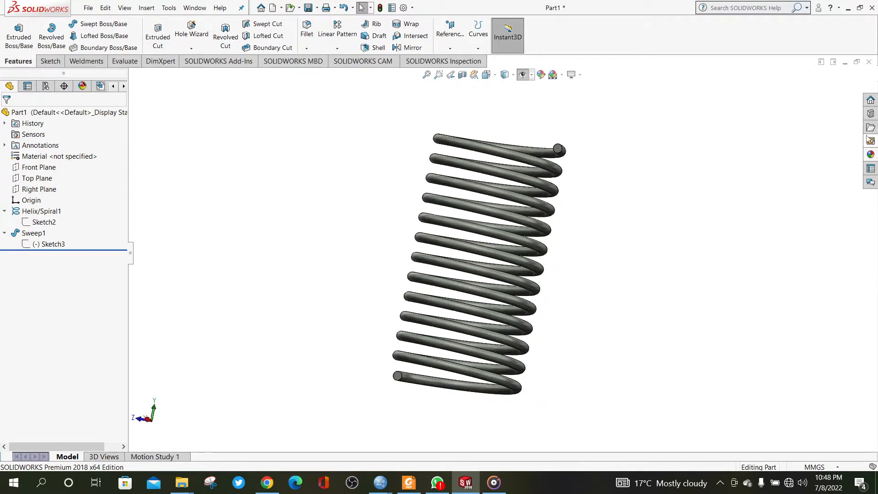
{"action": "left_click", "coordinate": [871, 155]}
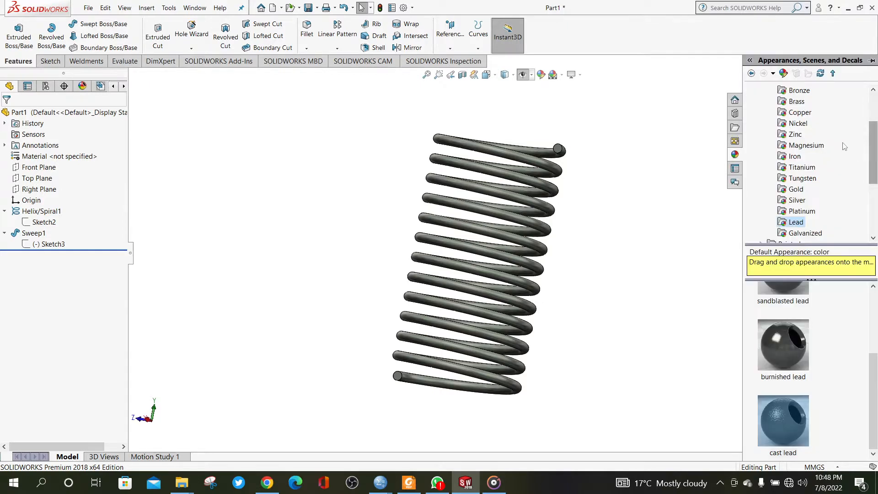
{"action": "left_click", "coordinate": [798, 112]}
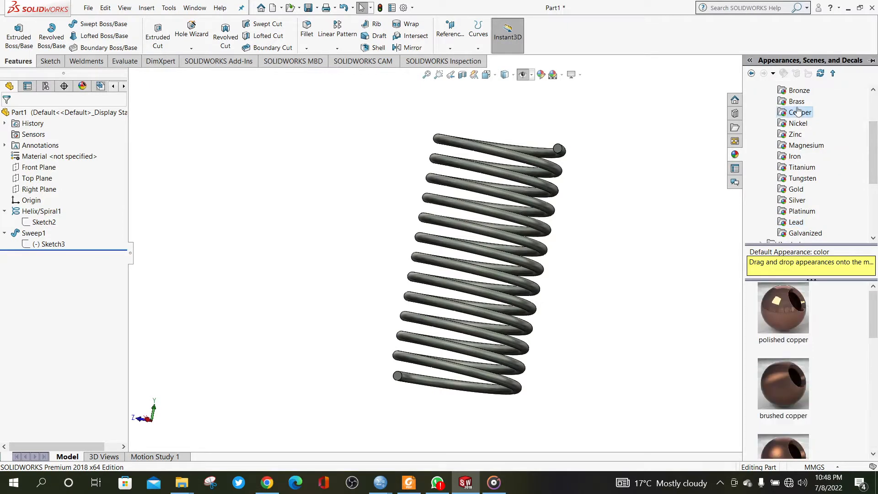
{"action": "double_click", "coordinate": [784, 315]}
- Examine the copper finish of the spring up close and from several angles
{"action": "scroll", "coordinate": [416, 239], "scroll_direction": "down", "scroll_amount": 8}
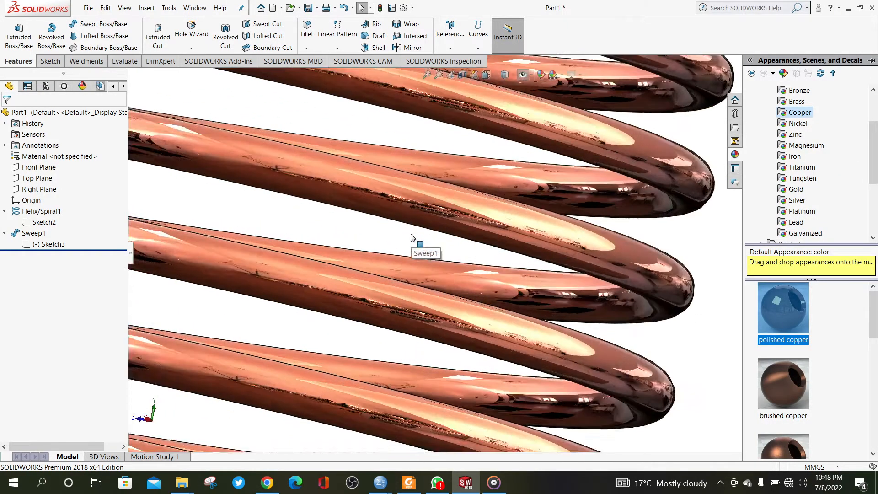
{"action": "scroll", "coordinate": [411, 238], "scroll_direction": "up", "scroll_amount": 5}
{"action": "scroll", "coordinate": [343, 320], "scroll_direction": "up", "scroll_amount": 5}
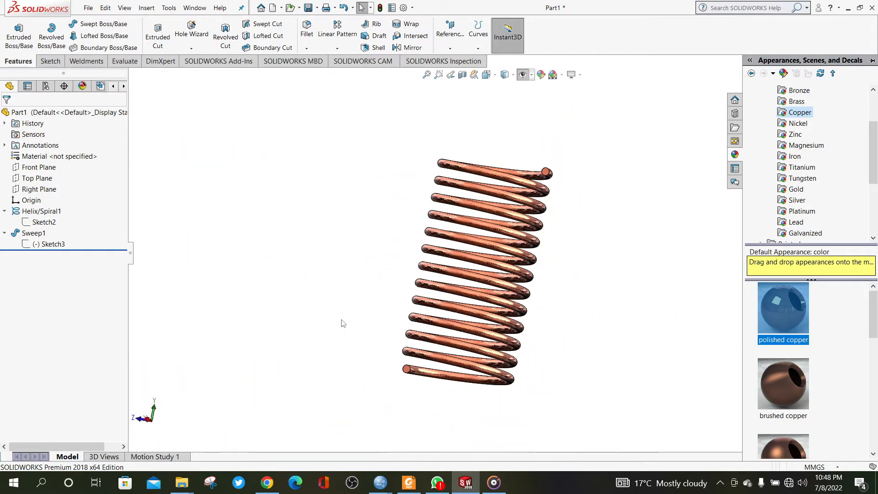
{"action": "middle_click_drag", "start_coordinate": [331, 319], "coordinate": [496, 252]}
{"action": "scroll", "coordinate": [477, 237], "scroll_direction": "down", "scroll_amount": 5}
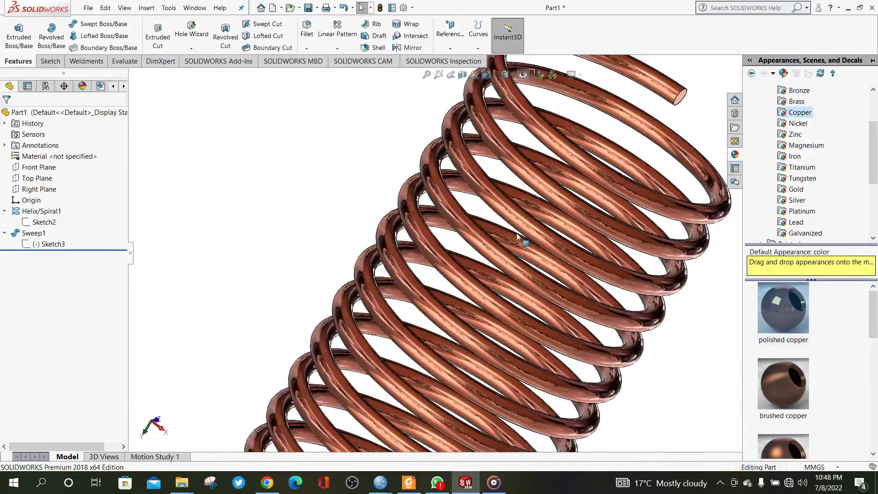
{"action": "scroll", "coordinate": [487, 251], "scroll_direction": "up", "scroll_amount": 8}
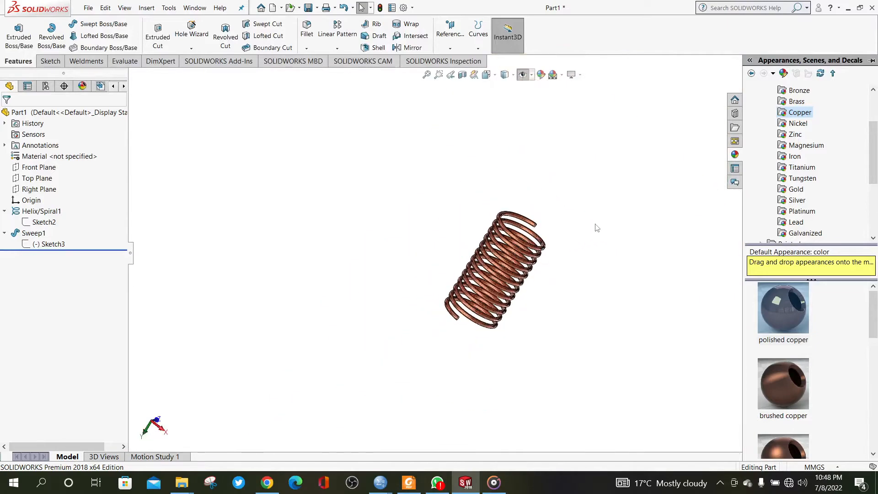
{"action": "middle_click_drag", "start_coordinate": [594, 226], "coordinate": [492, 267]}
{"action": "scroll", "coordinate": [492, 267], "scroll_direction": "down", "scroll_amount": 5}
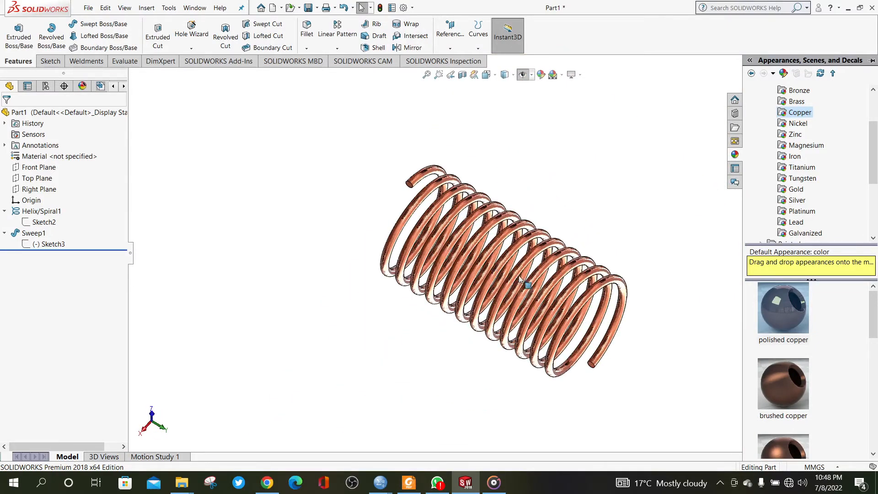
{"action": "scroll", "coordinate": [698, 320], "scroll_direction": "up", "scroll_amount": 5}
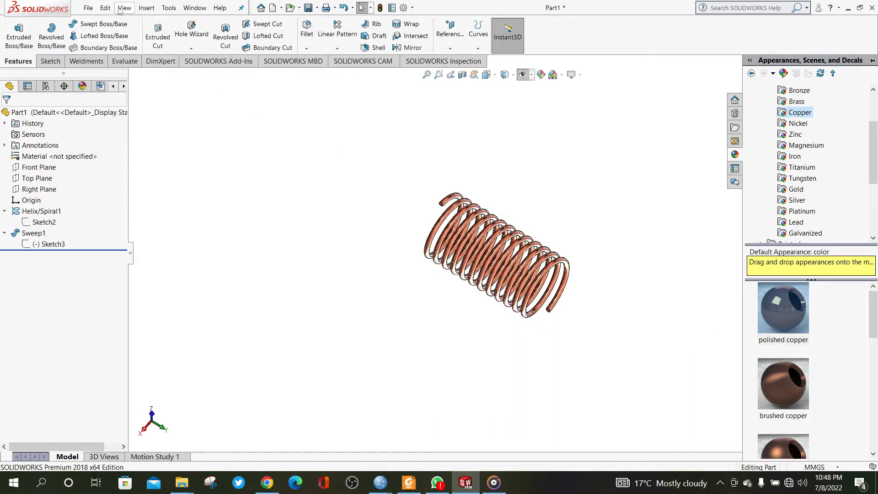
- Create a new part document and set its scene to Plain White
{"action": "left_click", "coordinate": [89, 8]}
{"action": "left_click", "coordinate": [103, 23]}
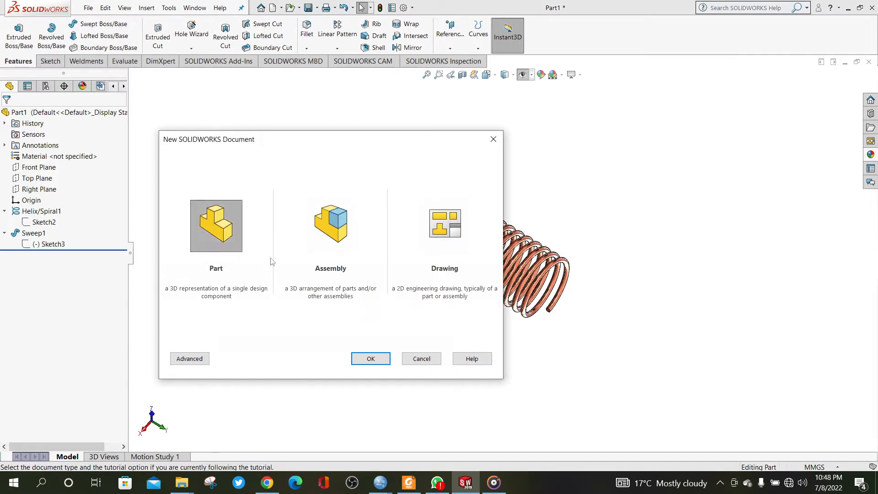
{"action": "left_click", "coordinate": [374, 360]}
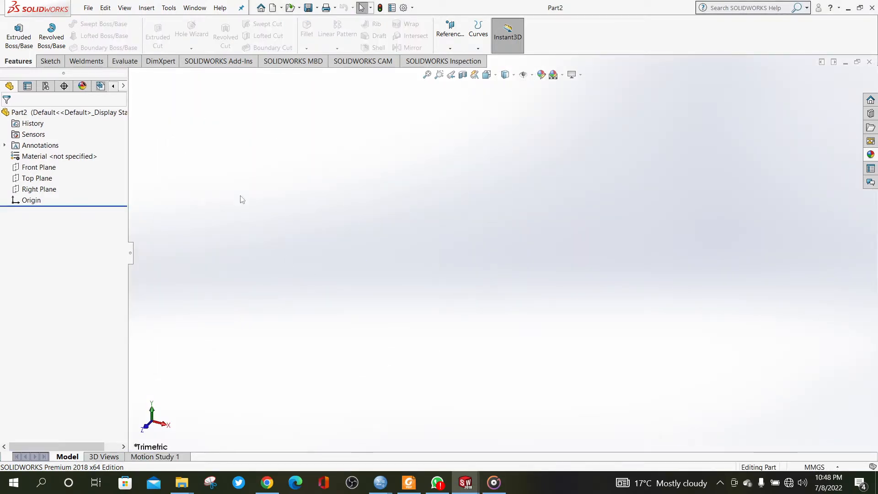
{"action": "left_click", "coordinate": [562, 75]}
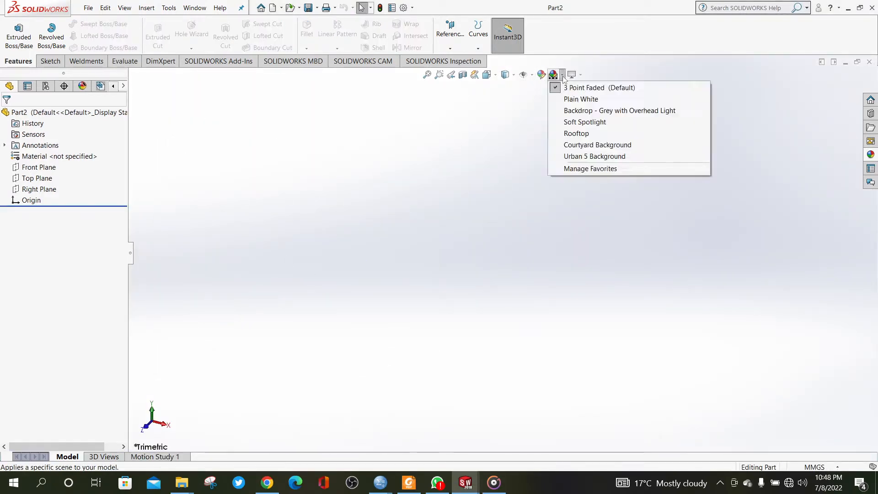
{"action": "left_click", "coordinate": [573, 99]}
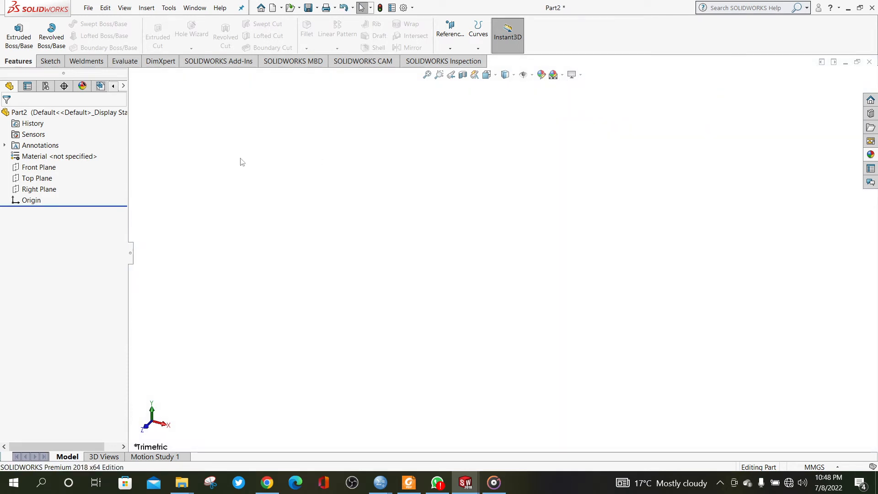
- Sketch a circle of about 53.76 mm radius centred on the origin on the Top Plane
{"action": "left_click", "coordinate": [44, 181]}
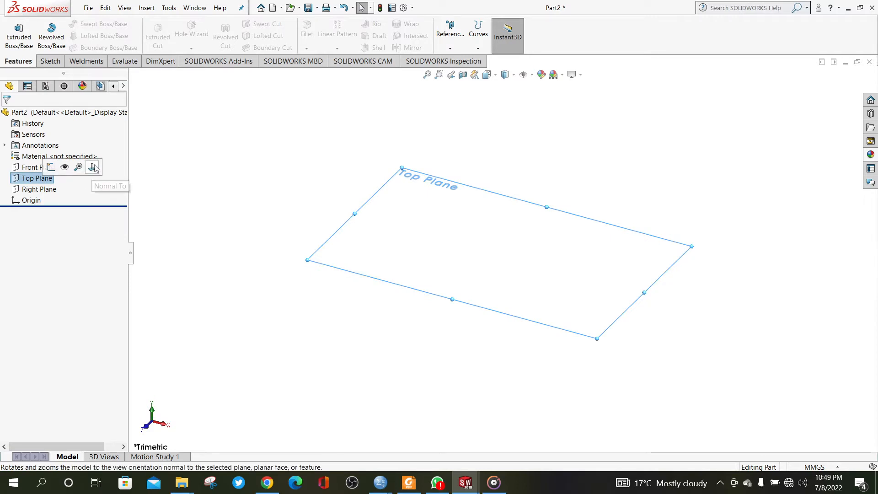
{"action": "left_click", "coordinate": [92, 167]}
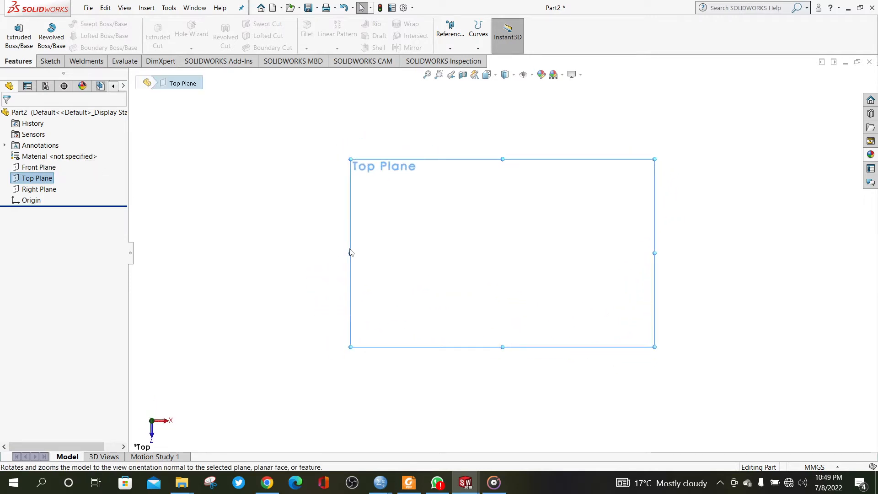
{"action": "left_click", "coordinate": [50, 61]}
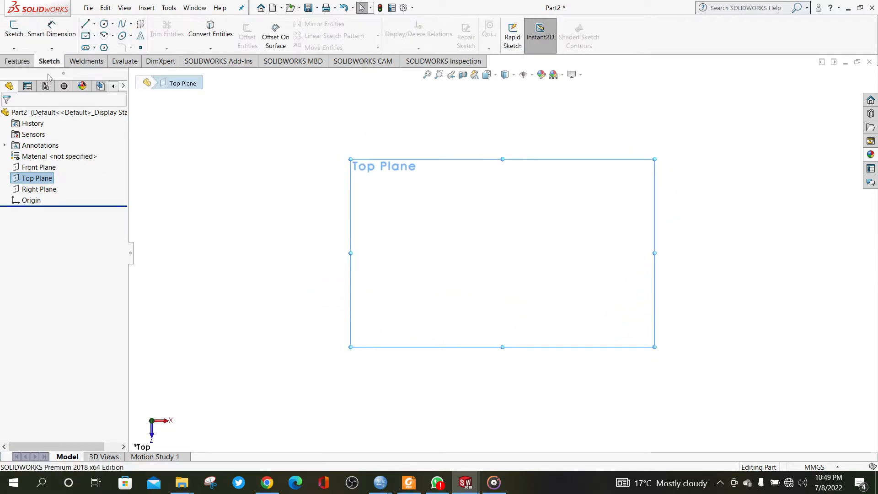
{"action": "left_click", "coordinate": [103, 25]}
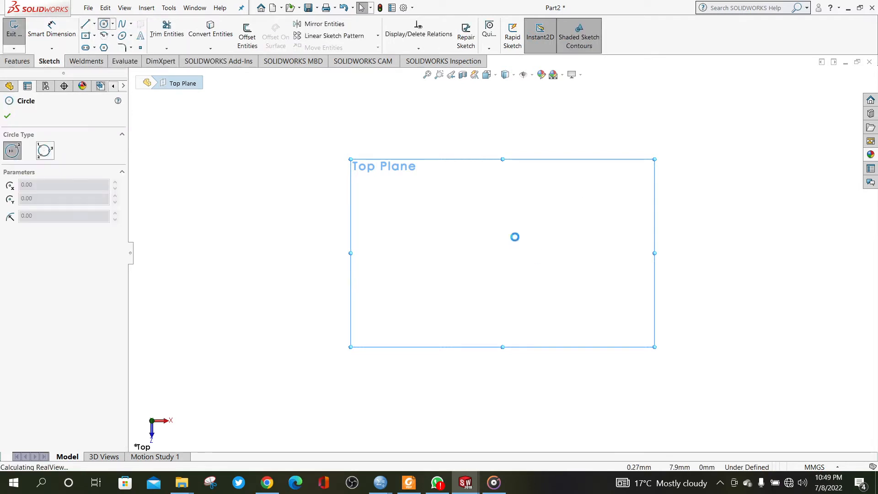
{"action": "left_click", "coordinate": [503, 253]}
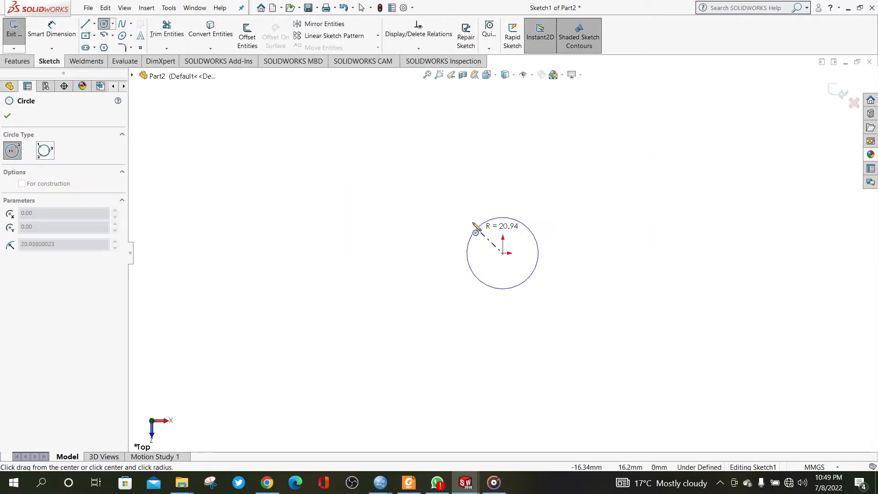
{"action": "left_click", "coordinate": [415, 231]}
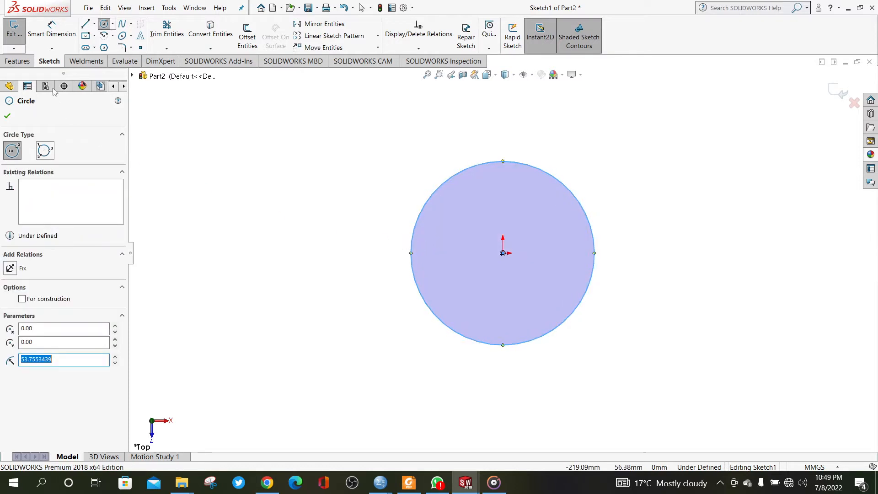
- Dimension the circle's diameter and set it to 200 mm
{"action": "left_click", "coordinate": [52, 29]}
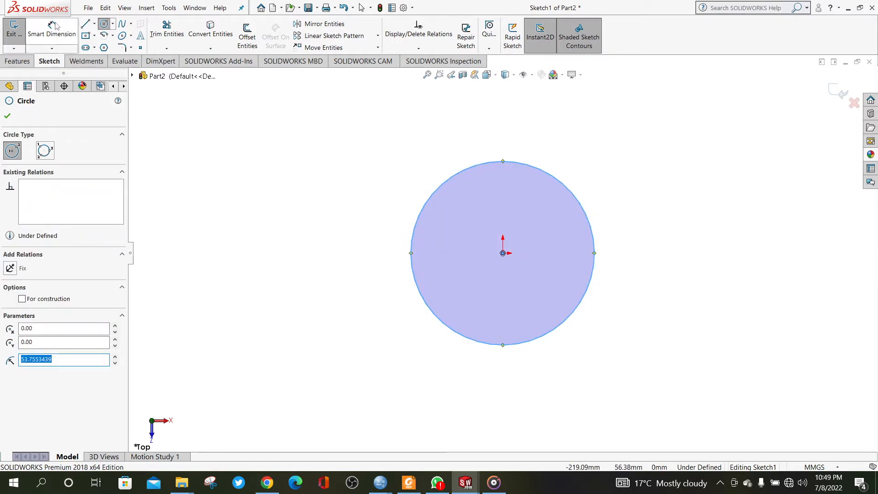
{"action": "left_click", "coordinate": [456, 180]}
{"action": "left_click", "coordinate": [380, 248]}
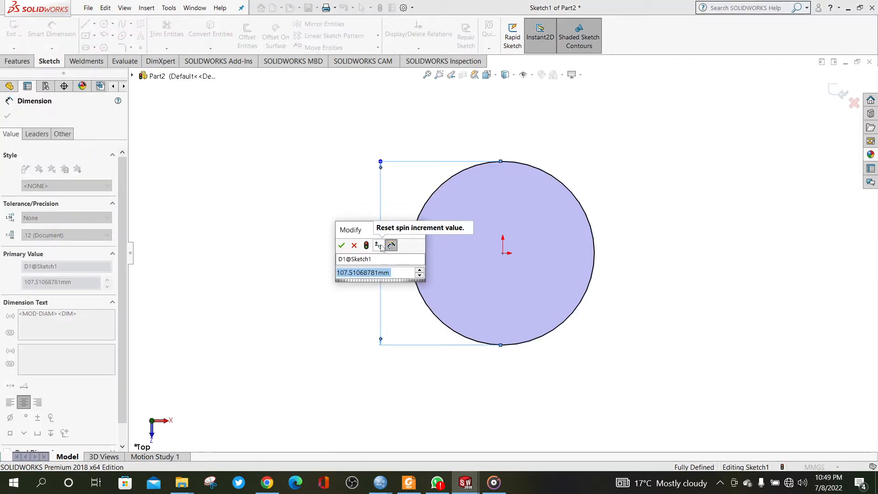
{"action": "type", "text": "3"}
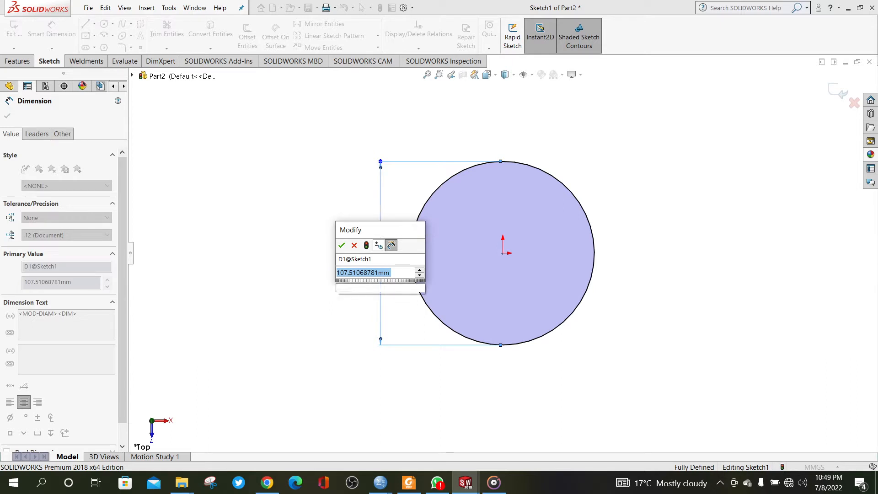
{"action": "type", "text": "00"}
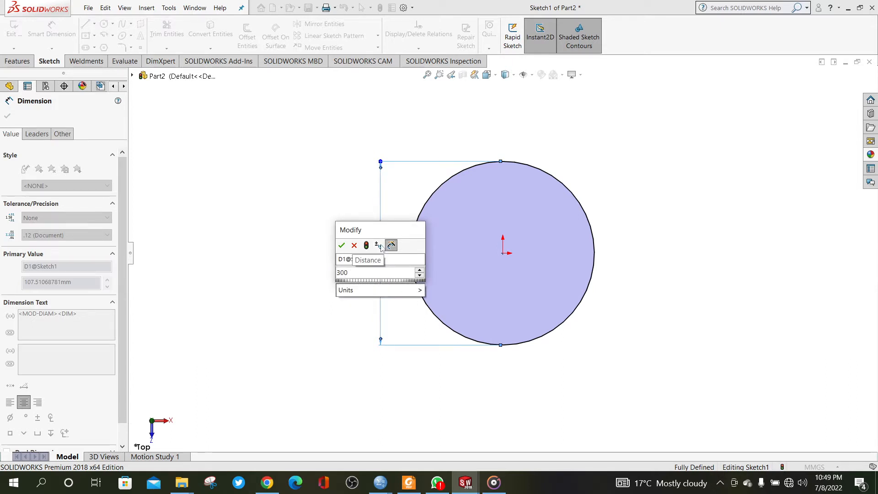
{"action": "key", "text": "BackSpace"}
{"action": "key", "text": "BackSpace"}
{"action": "key", "text": "BackSpace"}
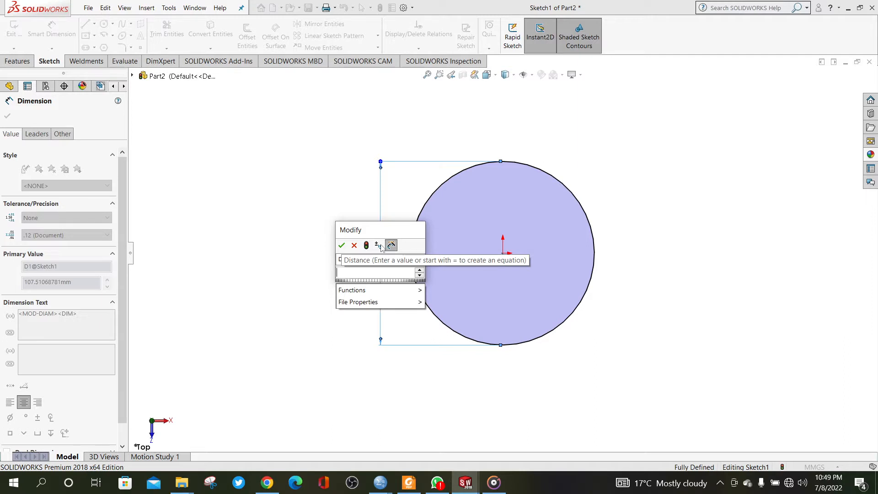
{"action": "type", "text": "200"}
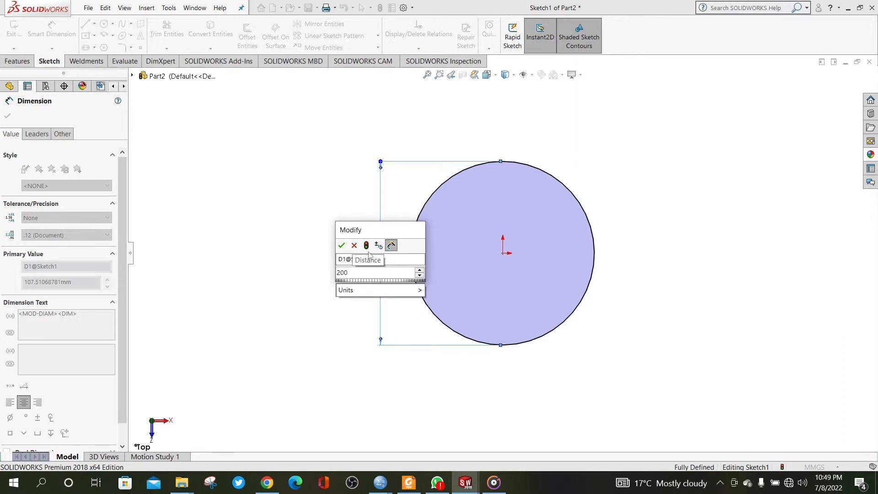
{"action": "mouse_move", "coordinate": [379, 290]}
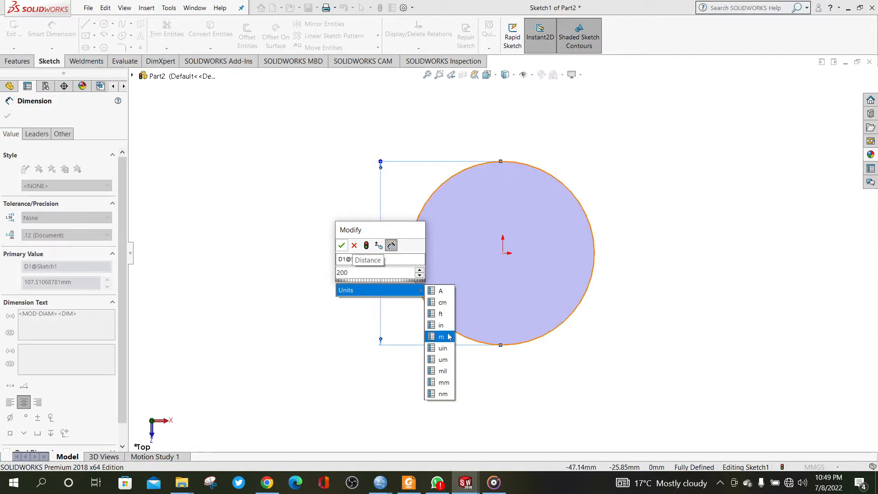
{"action": "left_click", "coordinate": [444, 382]}
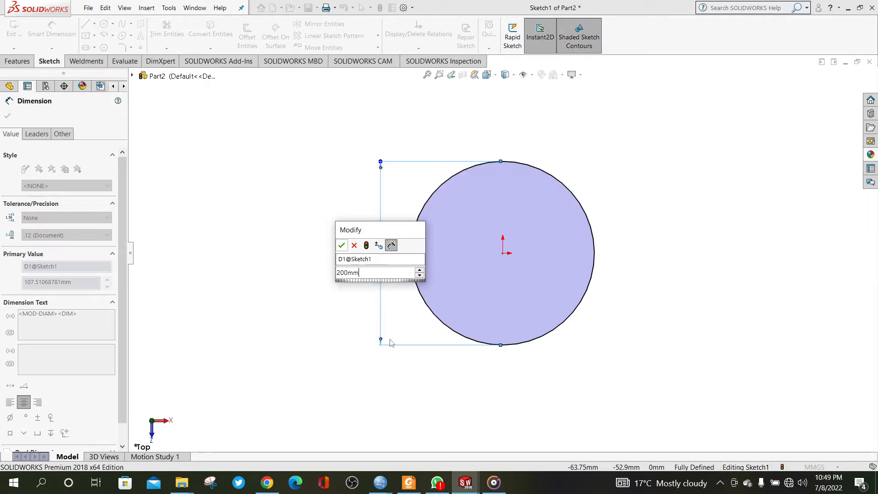
{"action": "left_click", "coordinate": [342, 246]}
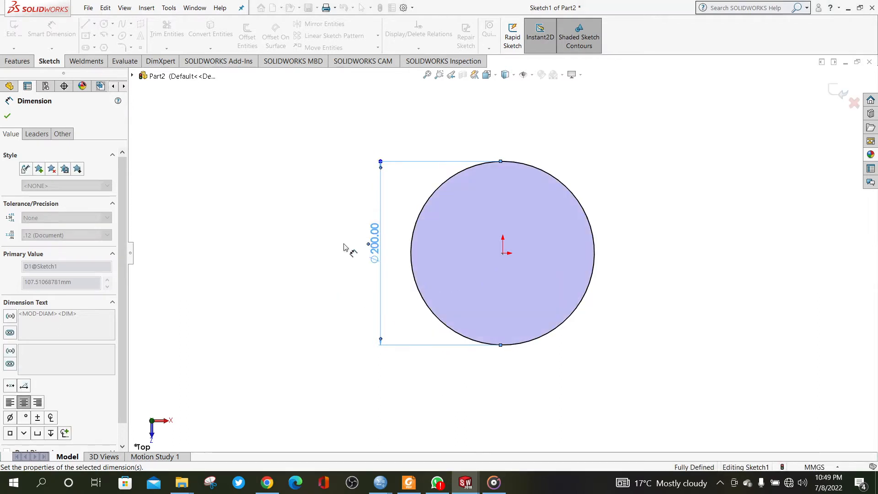
{"action": "left_click", "coordinate": [7, 117]}
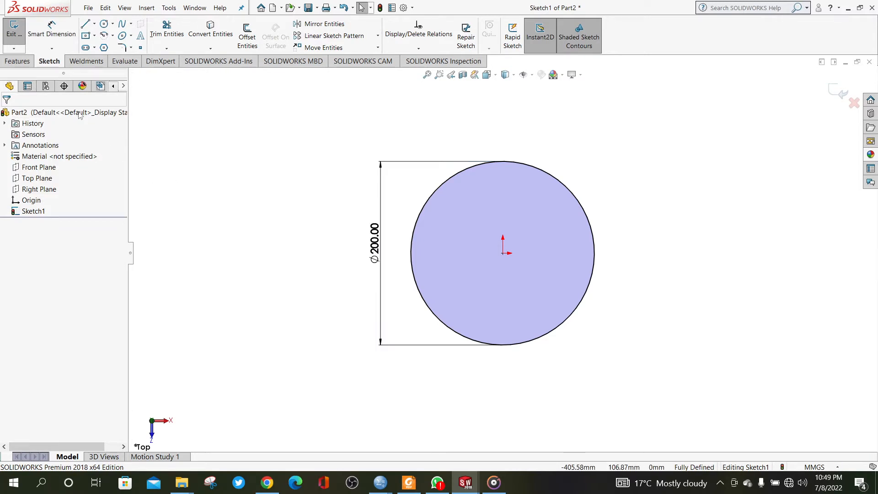
- Create a constant-pitch helix from the 200 mm circle with a 65 mm pitch and 10 revolutions
{"action": "left_click", "coordinate": [19, 61]}
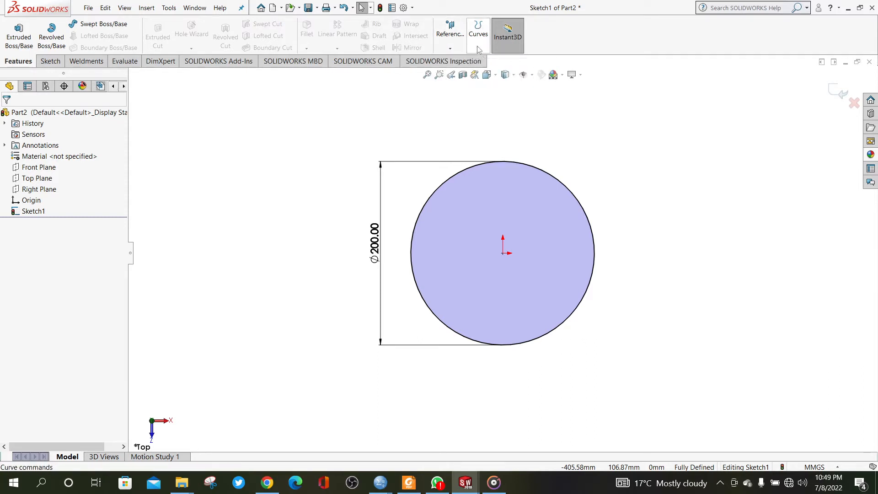
{"action": "left_click", "coordinate": [478, 47]}
{"action": "left_click", "coordinate": [508, 62]}
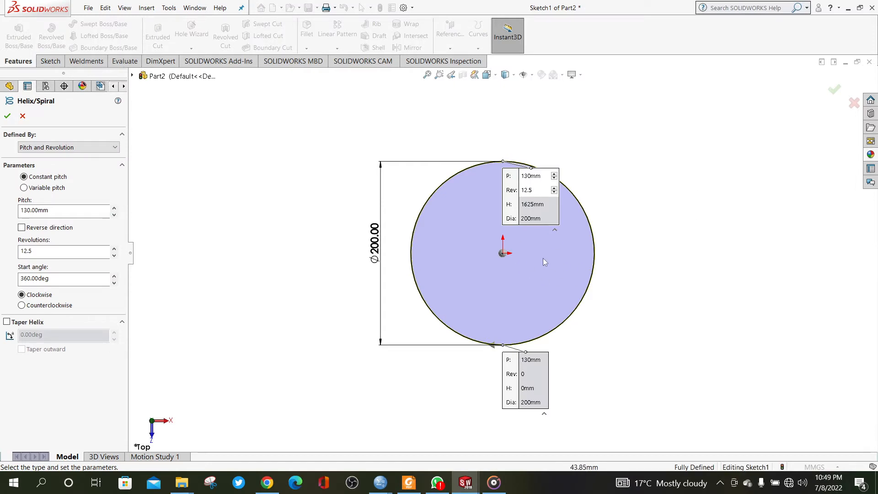
{"action": "left_click", "coordinate": [496, 75]}
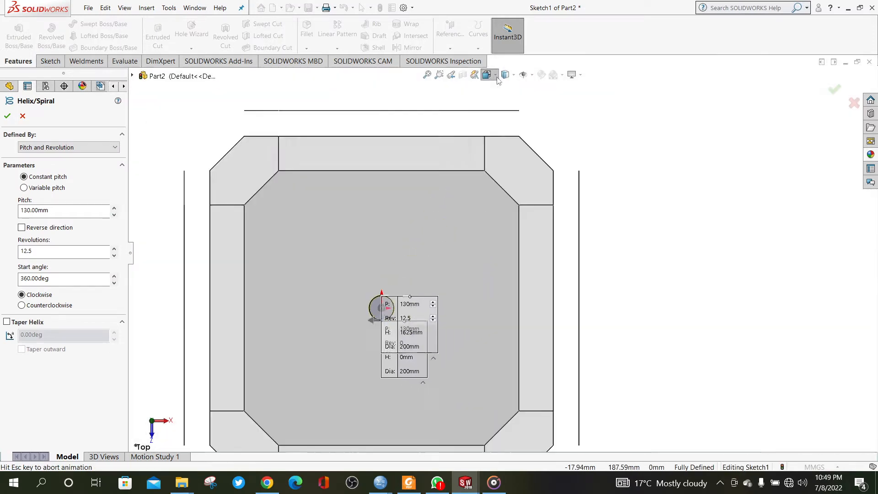
{"action": "left_click", "coordinate": [539, 102]}
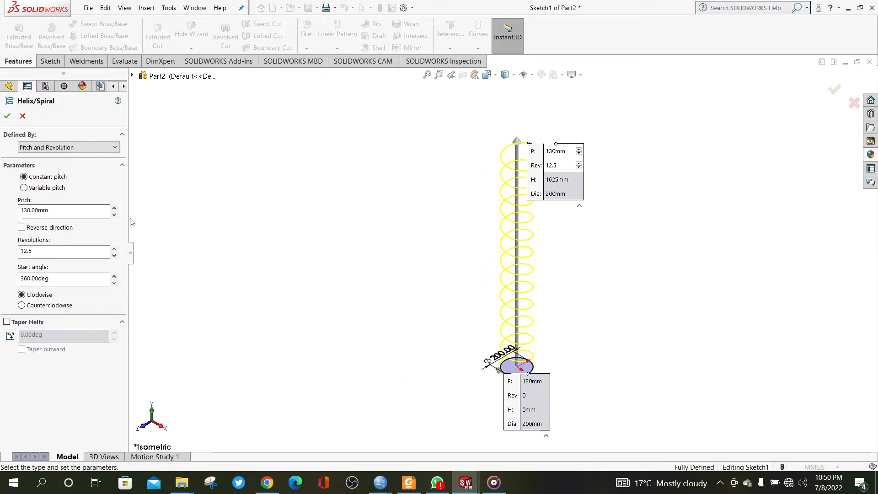
{"action": "left_click_drag", "start_coordinate": [98, 214], "coordinate": [10, 210]}
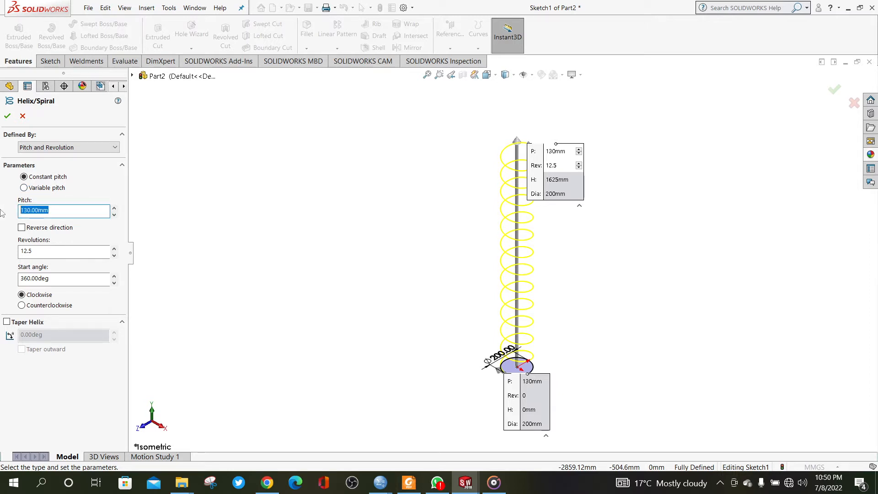
{"action": "type", "text": "65"}
{"action": "left_click_drag", "start_coordinate": [102, 251], "coordinate": [1, 253]}
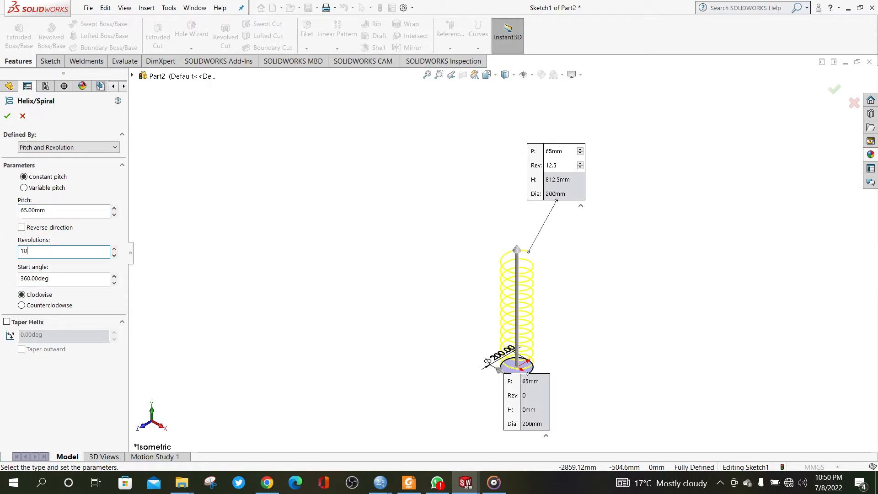
{"action": "left_click", "coordinate": [9, 252]}
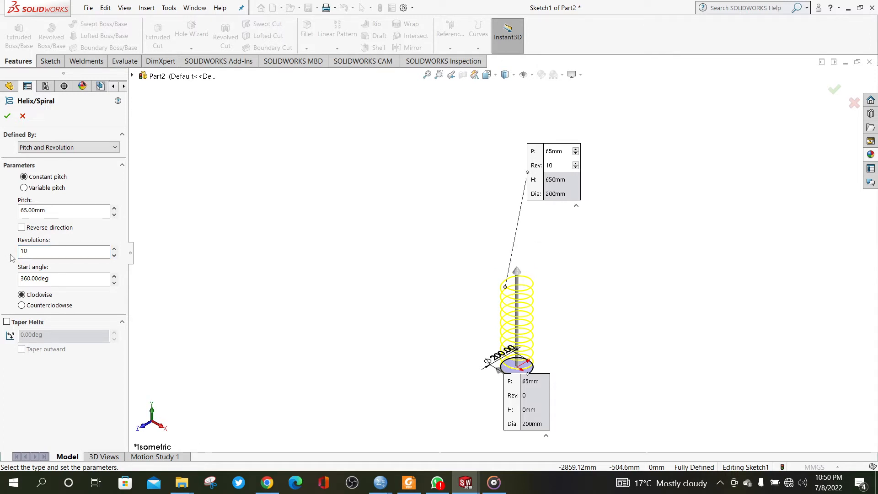
{"action": "scroll", "coordinate": [555, 340], "scroll_direction": "down", "scroll_amount": 1}
{"action": "scroll", "coordinate": [556, 344], "scroll_direction": "down", "scroll_amount": 2}
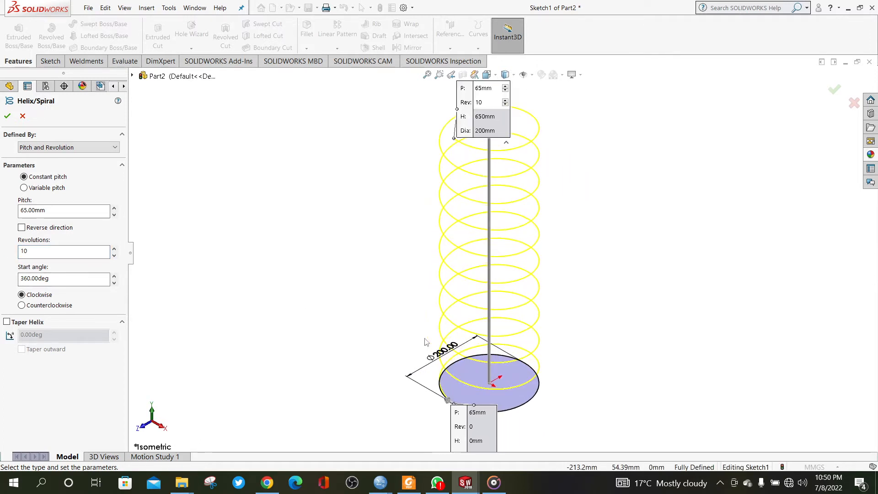
{"action": "scroll", "coordinate": [481, 177], "scroll_direction": "up", "scroll_amount": 1}
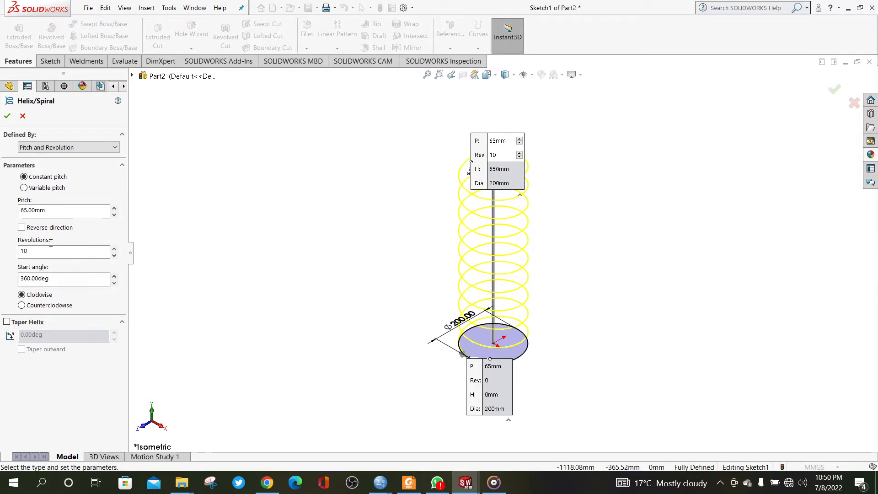
{"action": "left_click", "coordinate": [8, 117]}
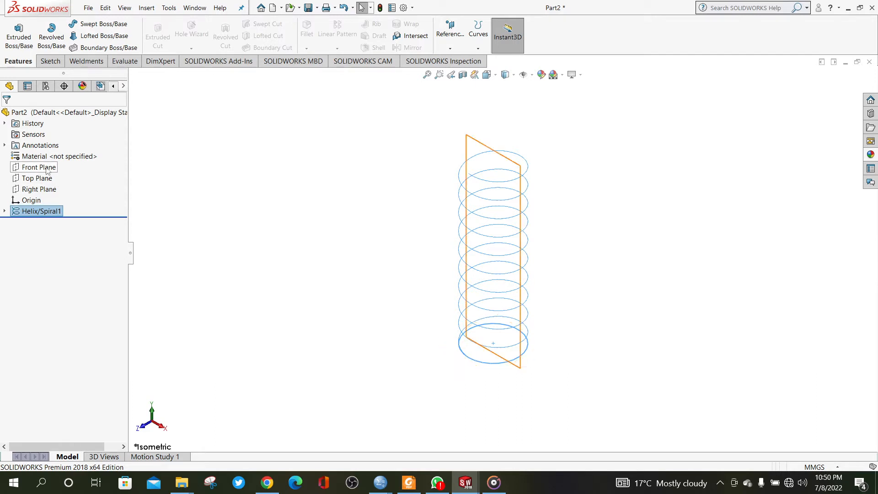
- Sketch a circle of about 22.39 mm radius on the Right Plane, centred on the helix's upper endpoint
{"action": "left_click", "coordinate": [53, 191]}
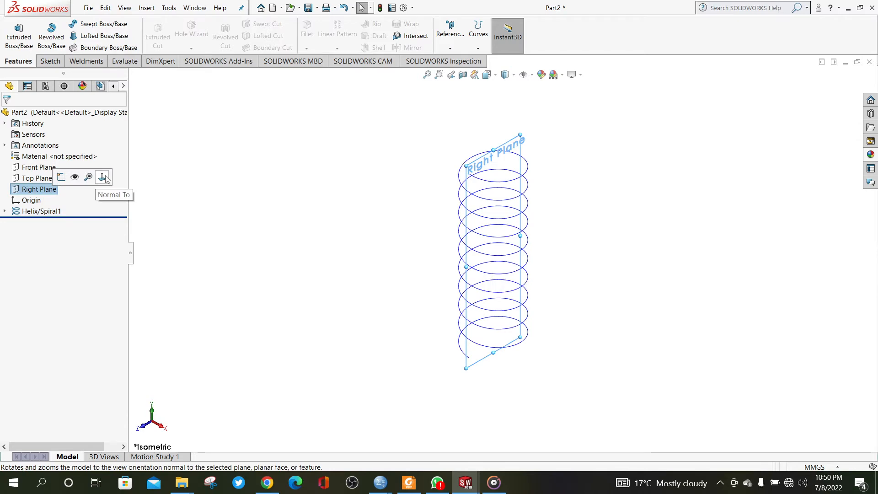
{"action": "left_click", "coordinate": [103, 177]}
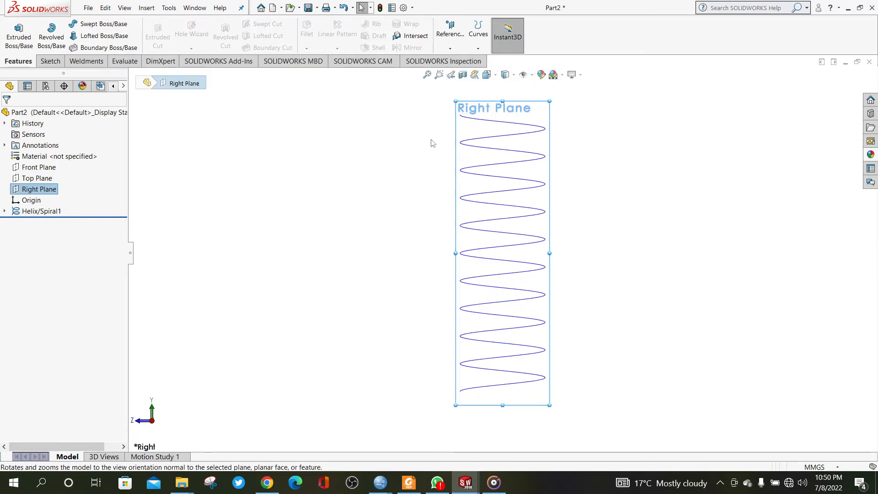
{"action": "scroll", "coordinate": [477, 104], "scroll_direction": "up", "scroll_amount": 1}
{"action": "scroll", "coordinate": [483, 139], "scroll_direction": "down", "scroll_amount": 2}
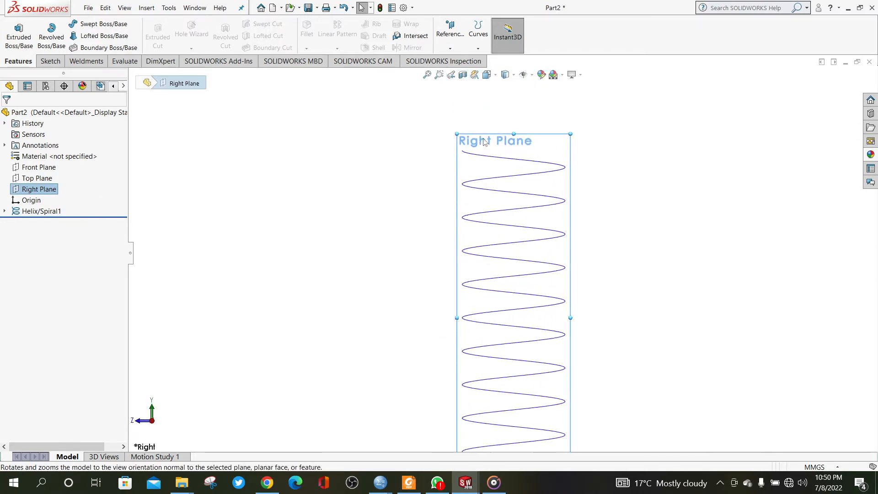
{"action": "scroll", "coordinate": [483, 141], "scroll_direction": "down", "scroll_amount": 5}
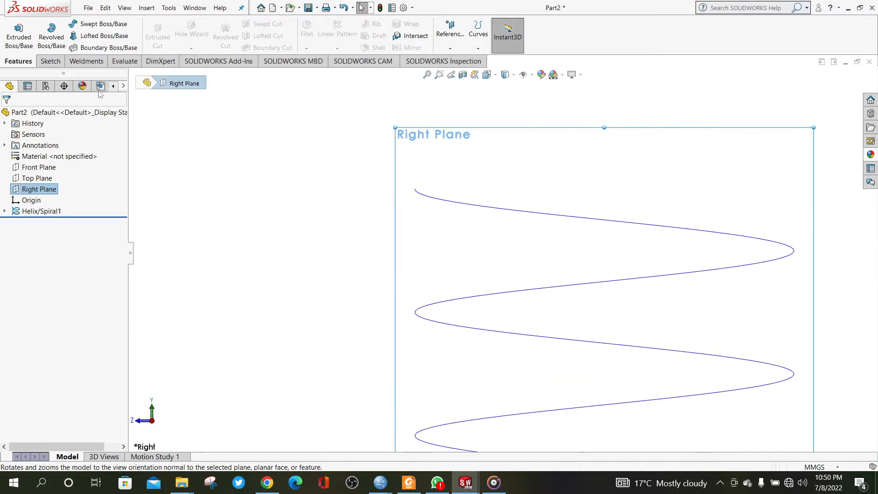
{"action": "left_click", "coordinate": [50, 63]}
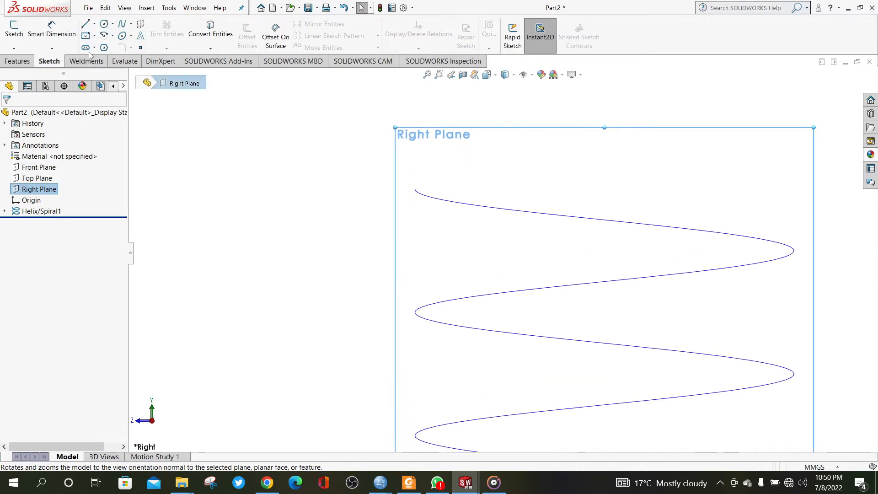
{"action": "left_click", "coordinate": [104, 24]}
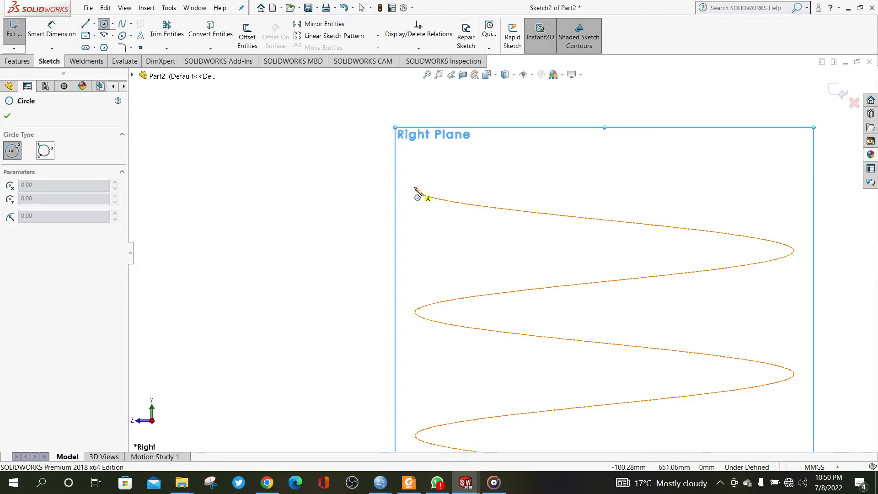
{"action": "left_click", "coordinate": [415, 189]}
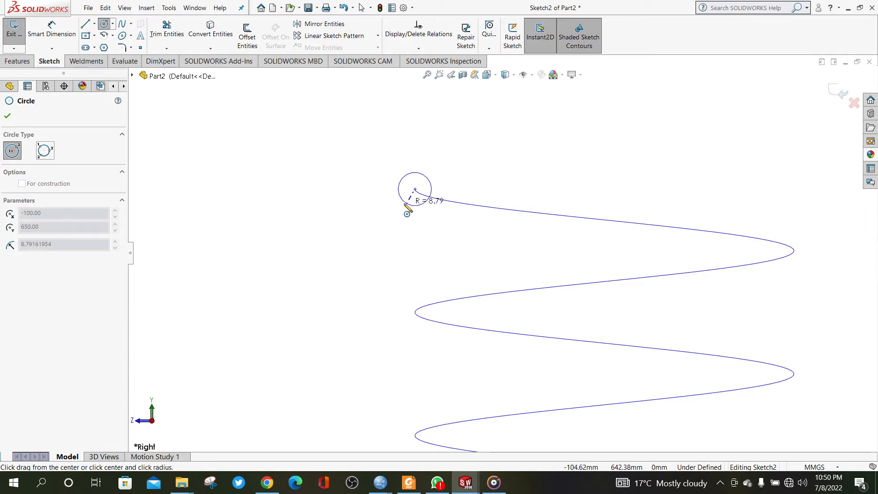
{"action": "left_click", "coordinate": [374, 197]}
{"action": "left_click", "coordinate": [374, 197]}
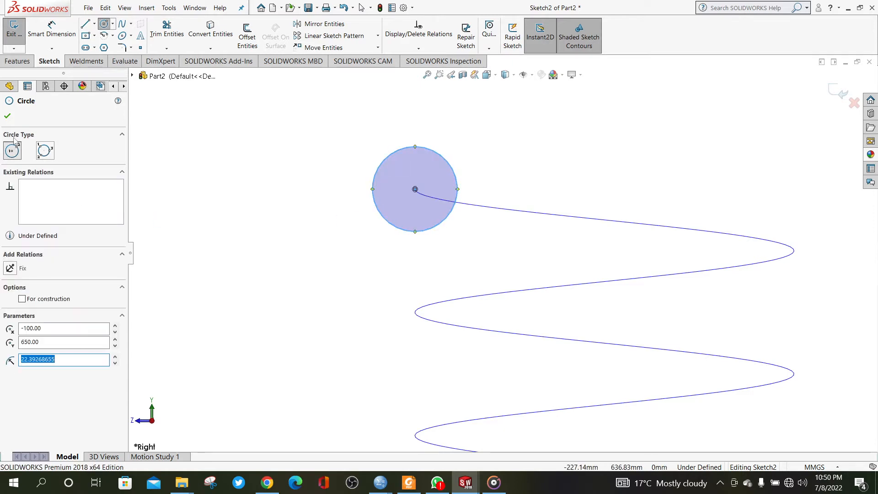
{"action": "left_click", "coordinate": [8, 116]}
- Dimension the diameter of the circle at the helix's end and set it to 30 mm
{"action": "left_click", "coordinate": [52, 30]}
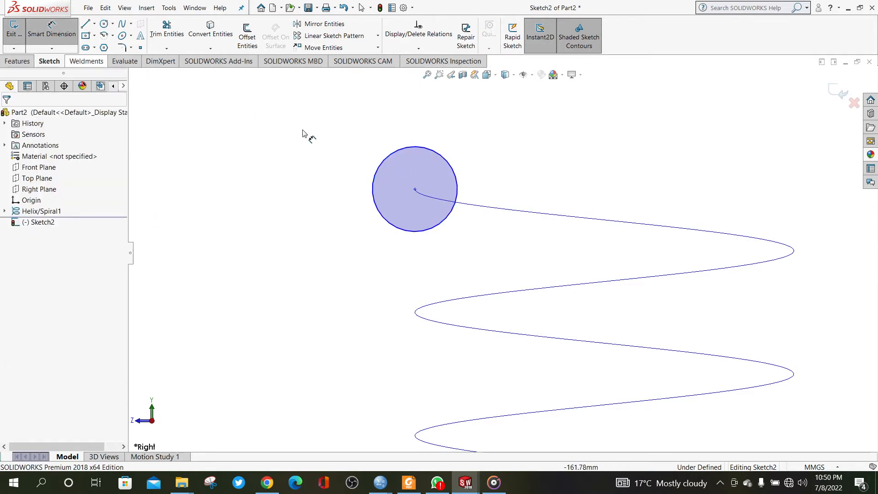
{"action": "left_click", "coordinate": [403, 150]}
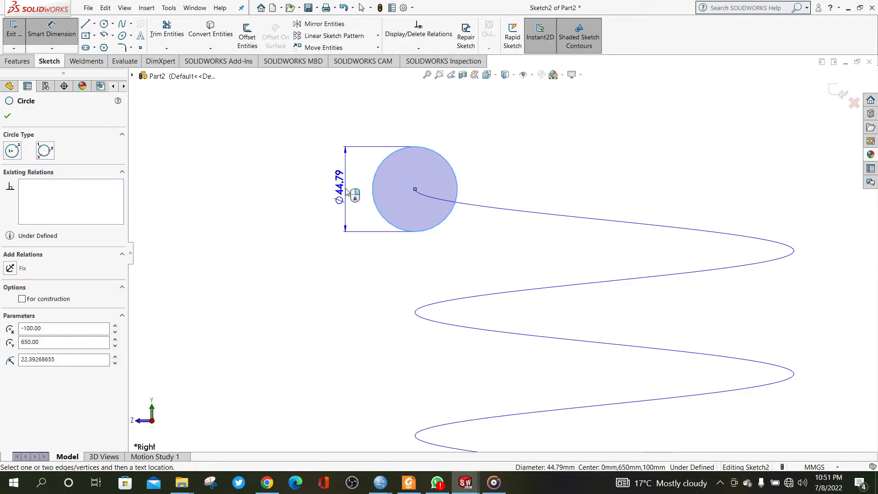
{"action": "left_click", "coordinate": [346, 192]}
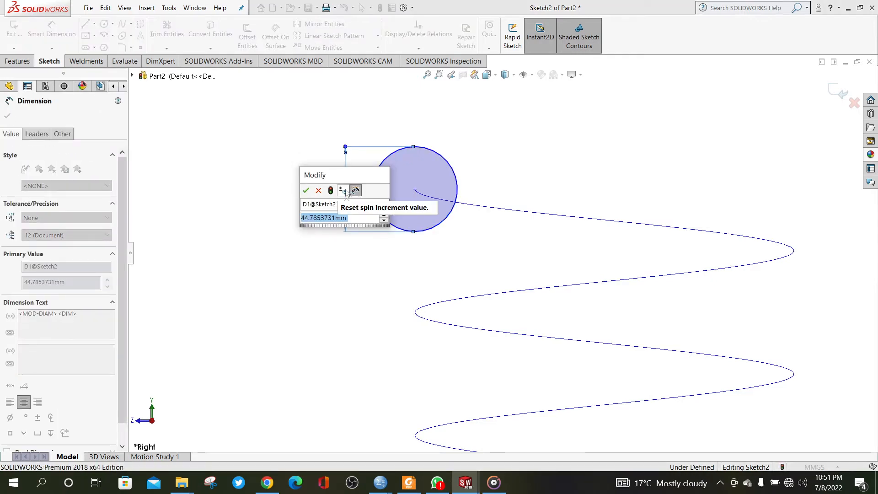
{"action": "type", "text": "30"}
{"action": "key", "text": "Return"}
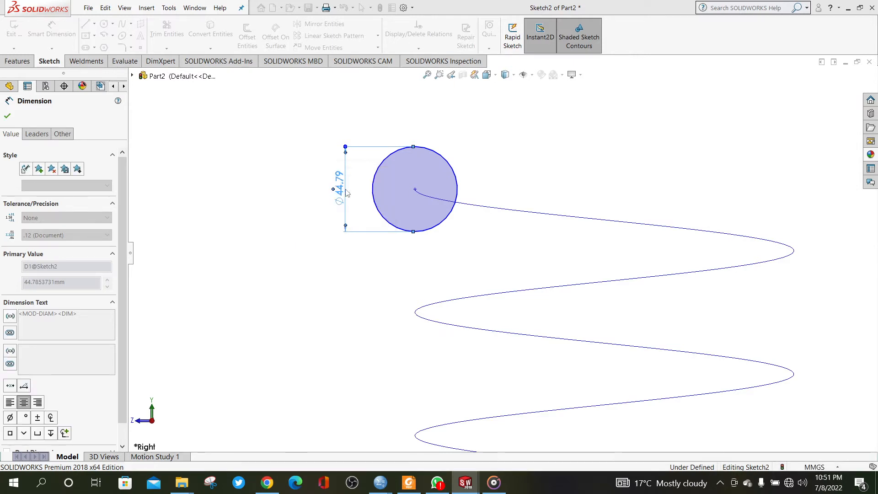
{"action": "left_click", "coordinate": [8, 116]}
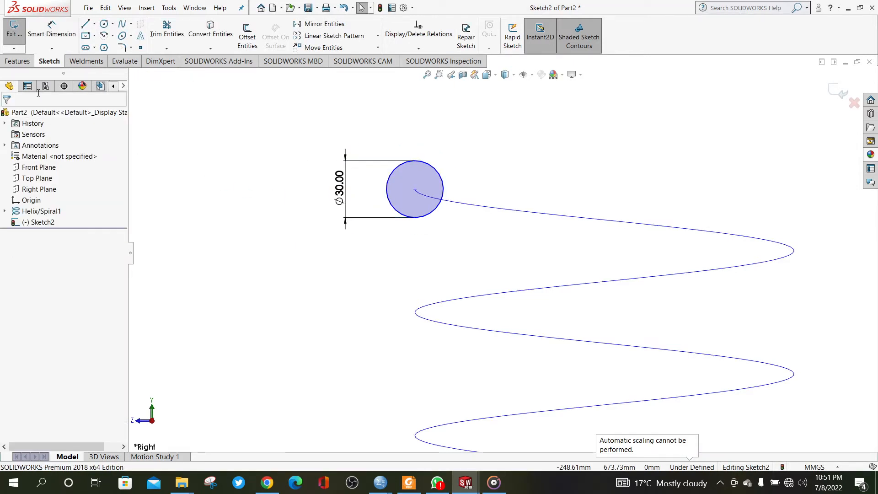
- Create a swept boss with the 30 mm circle as the profile and the helix as the path
{"action": "left_click", "coordinate": [28, 63]}
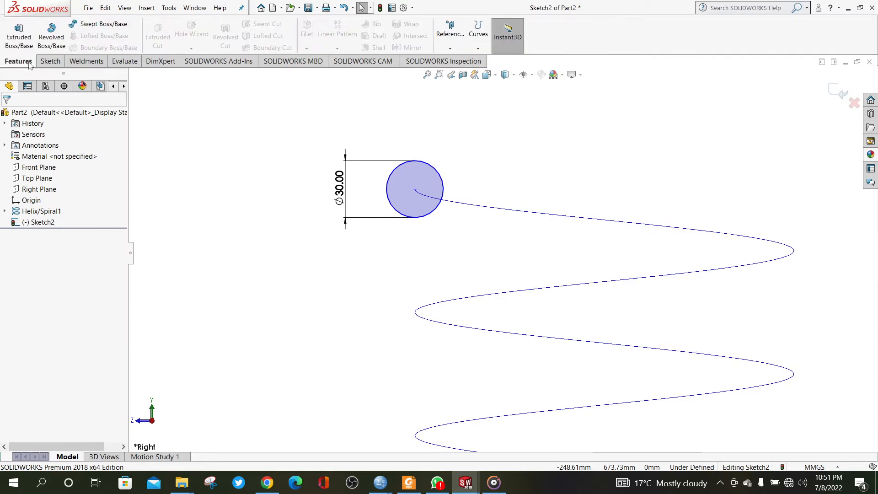
{"action": "left_click", "coordinate": [102, 26]}
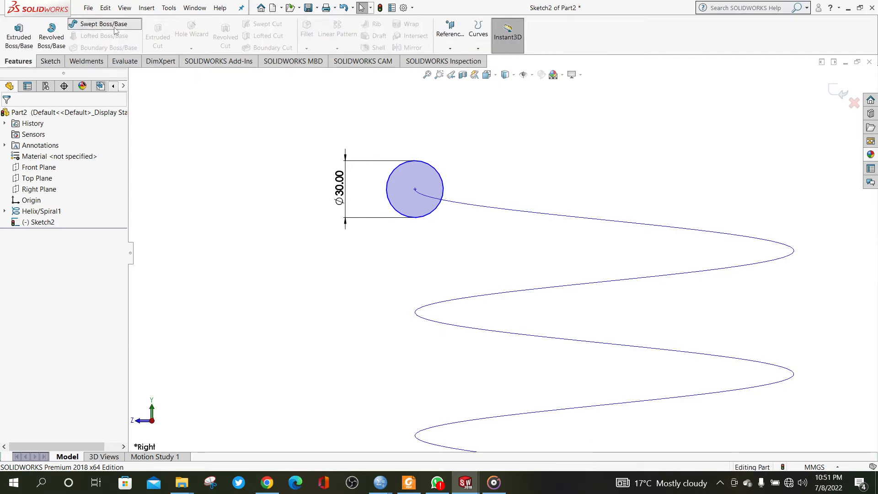
{"action": "left_click", "coordinate": [391, 179]}
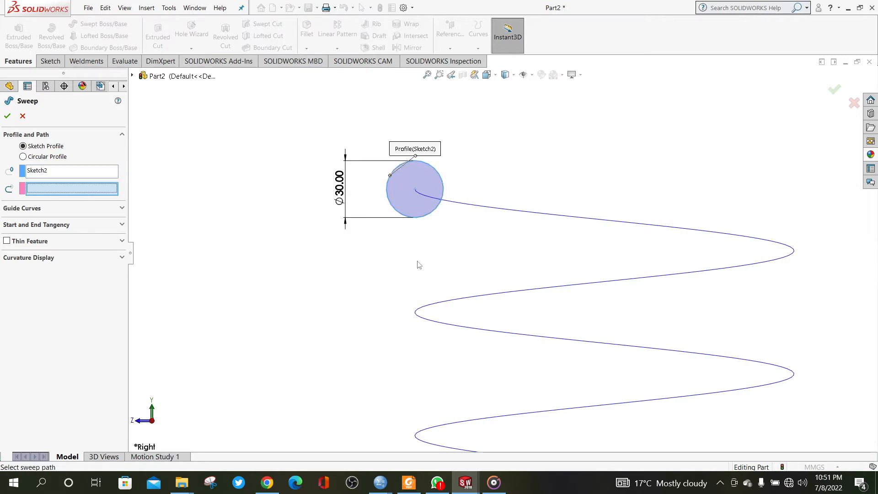
{"action": "left_click", "coordinate": [472, 204]}
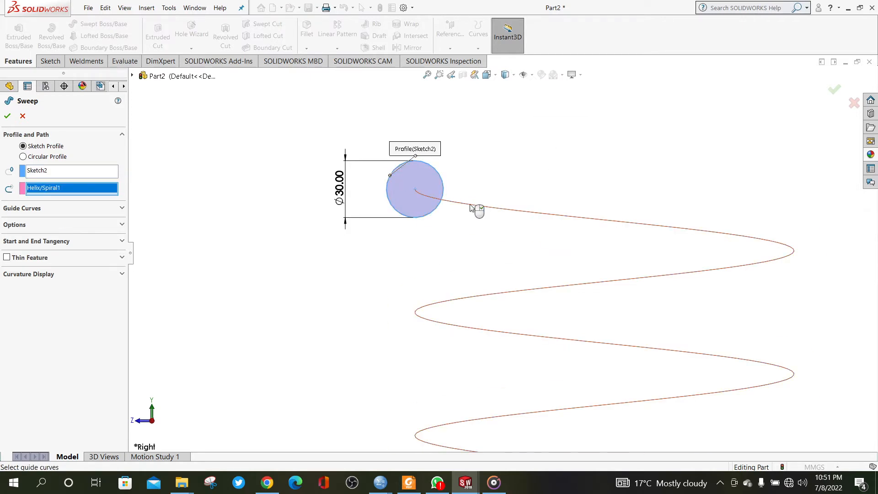
{"action": "scroll", "coordinate": [477, 239], "scroll_direction": "up", "scroll_amount": 6}
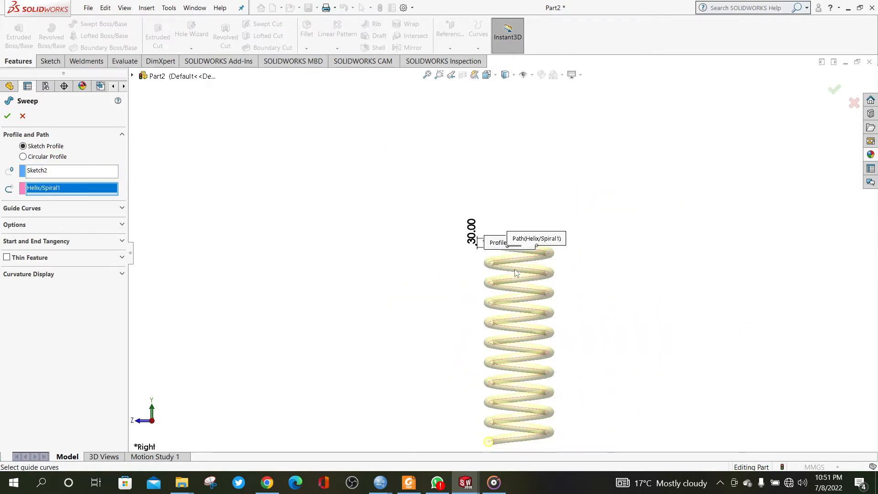
{"action": "scroll", "coordinate": [457, 256], "scroll_direction": "down", "scroll_amount": 4}
{"action": "scroll", "coordinate": [451, 246], "scroll_direction": "up", "scroll_amount": 1}
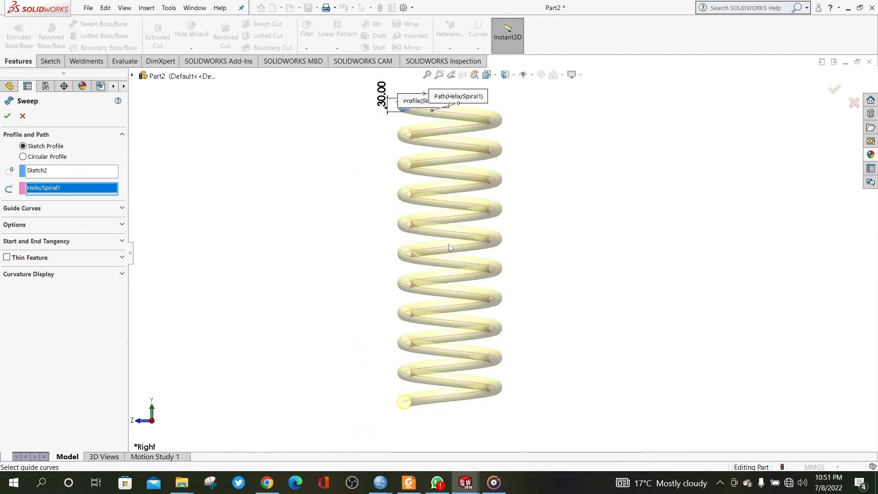
{"action": "left_click", "coordinate": [7, 116]}
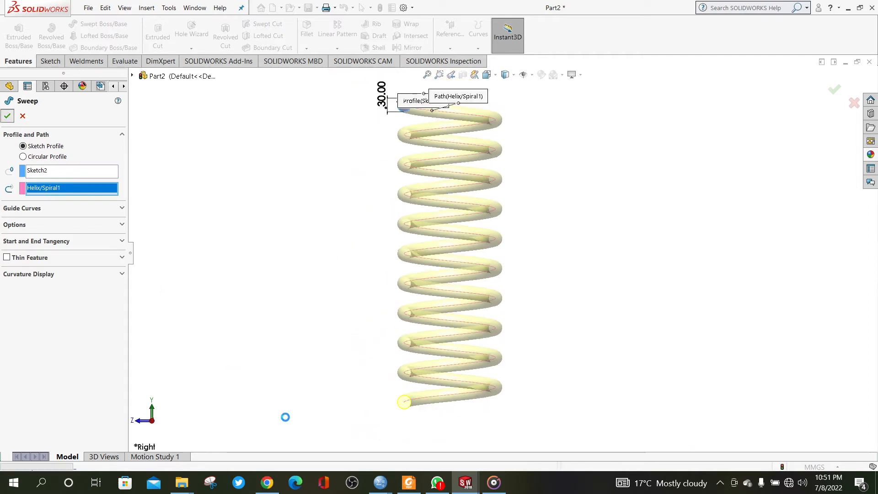
{"action": "mouse_move", "coordinate": [483, 483]}
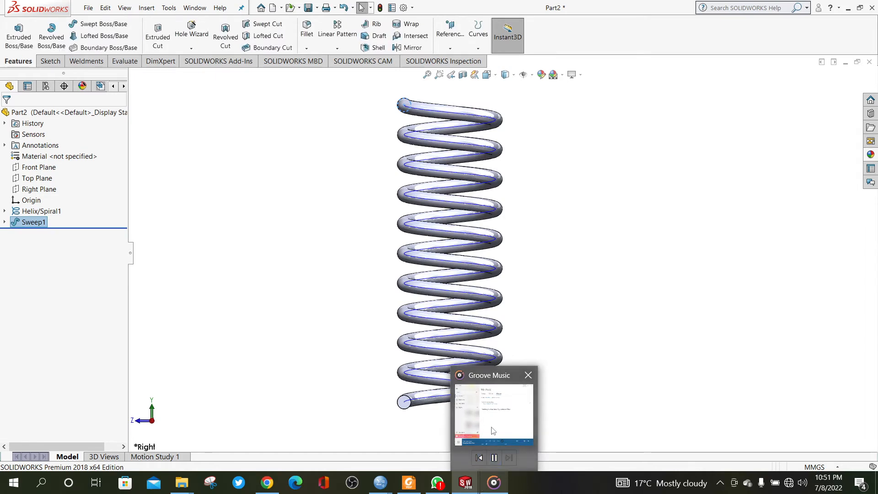
{"action": "left_click", "coordinate": [470, 440]}
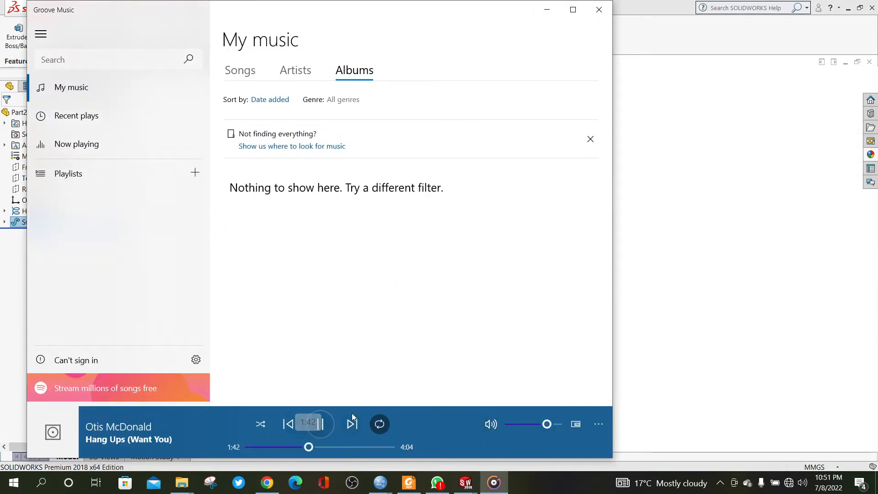
{"action": "left_click", "coordinate": [547, 9]}
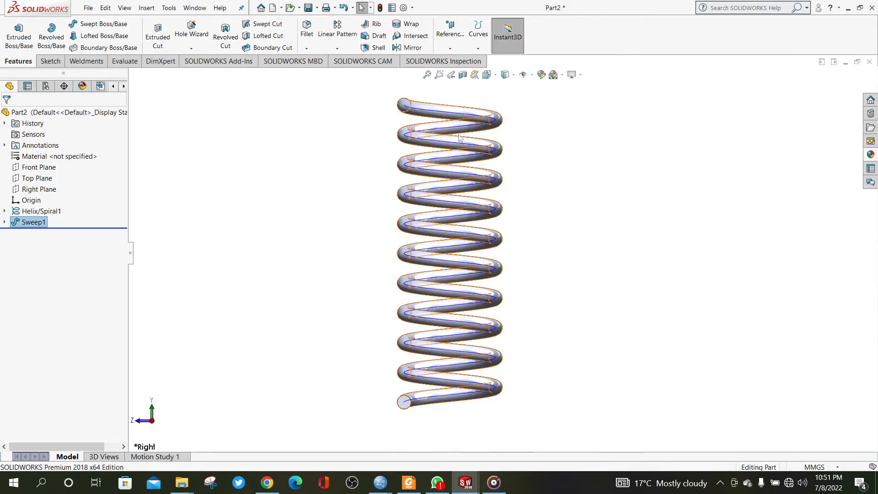
- Examine the coils and open ends of the swept spring at different zoom levels and angles
{"action": "scroll", "coordinate": [459, 131], "scroll_direction": "down", "scroll_amount": 1}
{"action": "scroll", "coordinate": [458, 134], "scroll_direction": "up", "scroll_amount": 2}
{"action": "scroll", "coordinate": [457, 146], "scroll_direction": "down", "scroll_amount": 2}
{"action": "scroll", "coordinate": [579, 281], "scroll_direction": "up", "scroll_amount": 2}
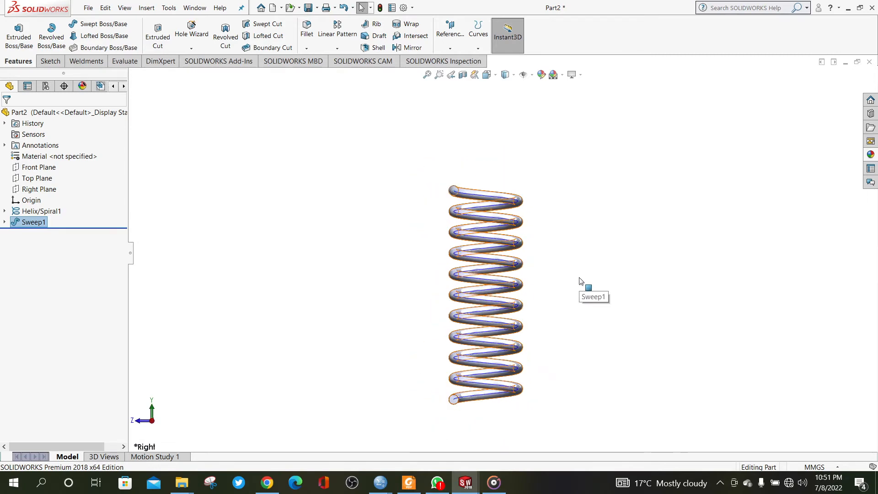
{"action": "middle_click_drag", "start_coordinate": [565, 348], "coordinate": [529, 256]}
{"action": "middle_click_drag", "start_coordinate": [448, 245], "coordinate": [478, 200]}
{"action": "scroll", "coordinate": [478, 229], "scroll_direction": "down", "scroll_amount": 4}
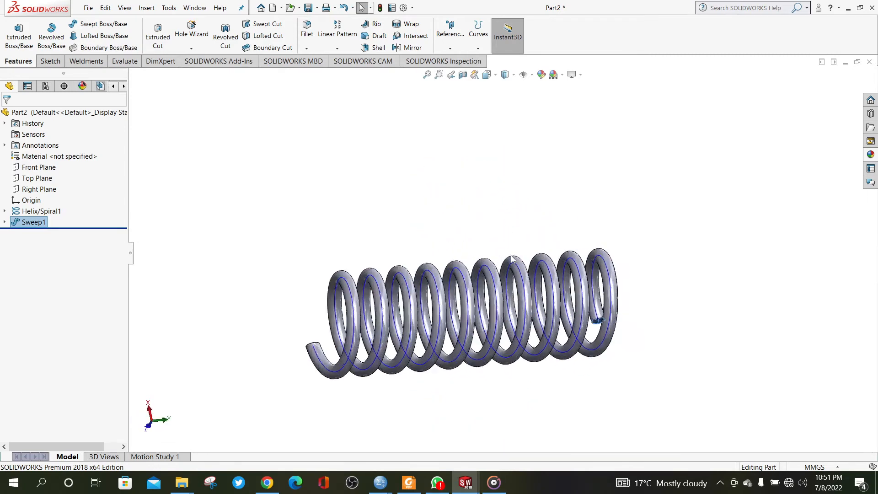
- Hide all item types in the view so that the helix and sketch curves no longer overlay the spring
{"action": "scroll", "coordinate": [500, 362], "scroll_direction": "up", "scroll_amount": 2}
{"action": "scroll", "coordinate": [474, 323], "scroll_direction": "down", "scroll_amount": 2}
{"action": "scroll", "coordinate": [471, 247], "scroll_direction": "down", "scroll_amount": 2}
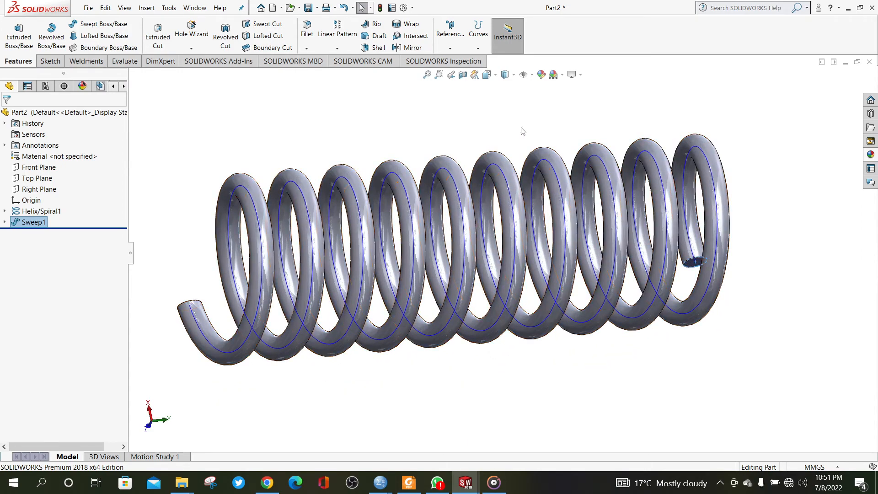
{"action": "left_click", "coordinate": [522, 74]}
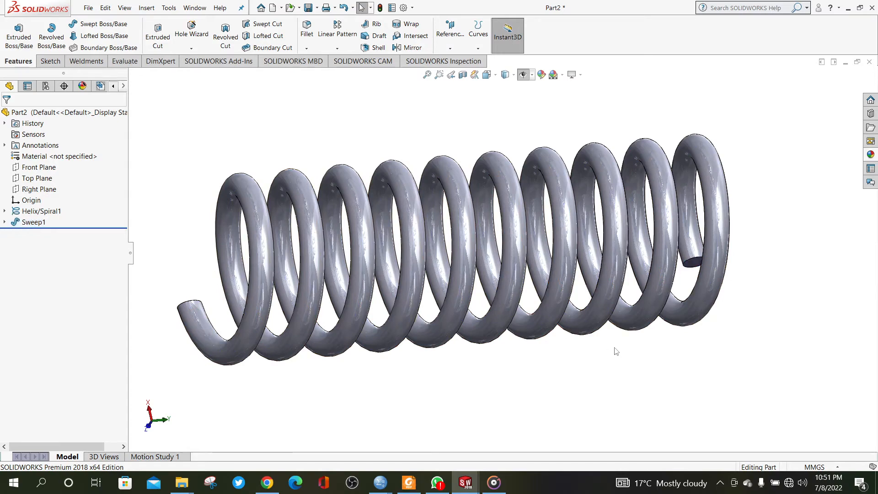
{"action": "scroll", "coordinate": [457, 267], "scroll_direction": "down", "scroll_amount": 6}
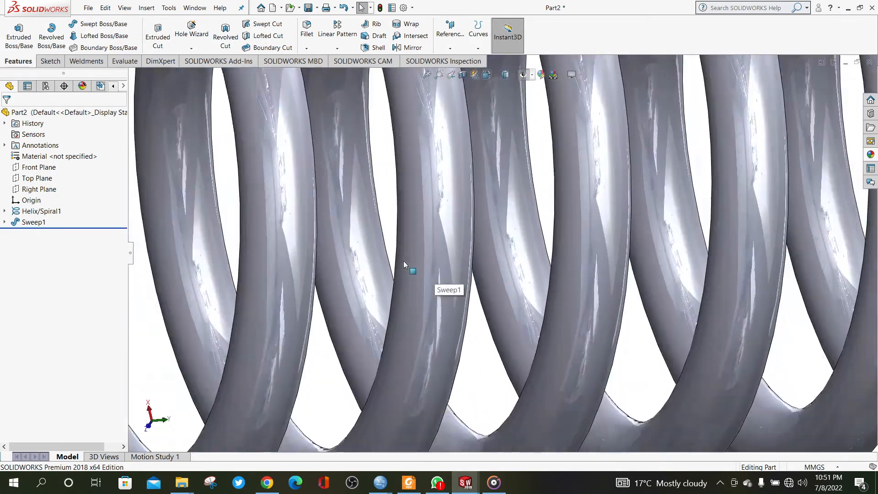
{"action": "scroll", "coordinate": [404, 261], "scroll_direction": "up", "scroll_amount": 7}
{"action": "scroll", "coordinate": [780, 220], "scroll_direction": "up", "scroll_amount": 2}
{"action": "scroll", "coordinate": [734, 223], "scroll_direction": "down", "scroll_amount": 2}
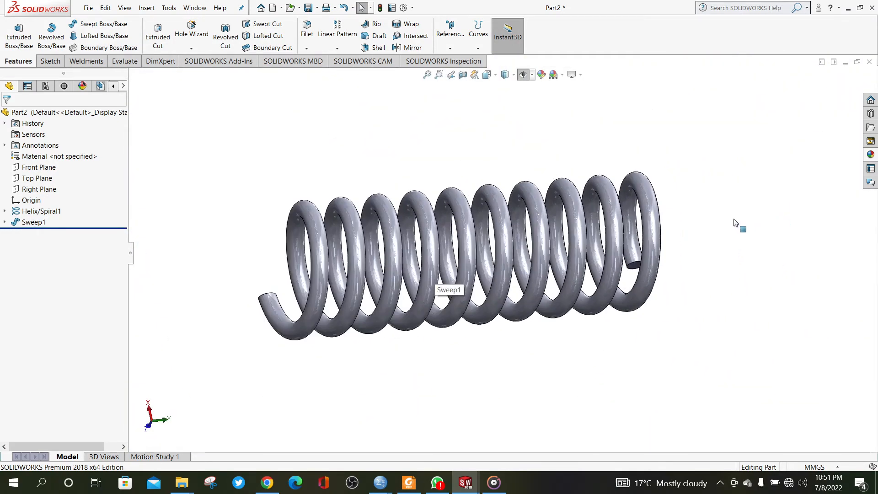
{"action": "scroll", "coordinate": [487, 266], "scroll_direction": "down", "scroll_amount": 2}
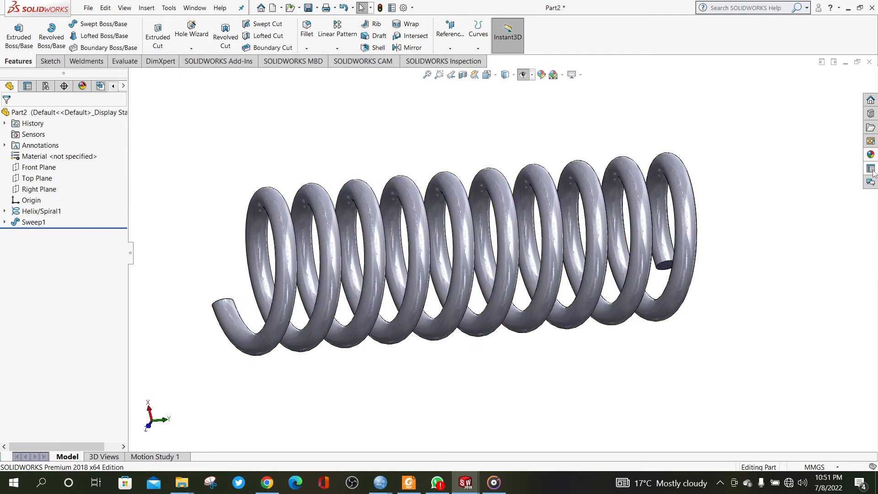
- Open the appearance library and list the Steel appearances in the Metal category
{"action": "left_click", "coordinate": [871, 155]}
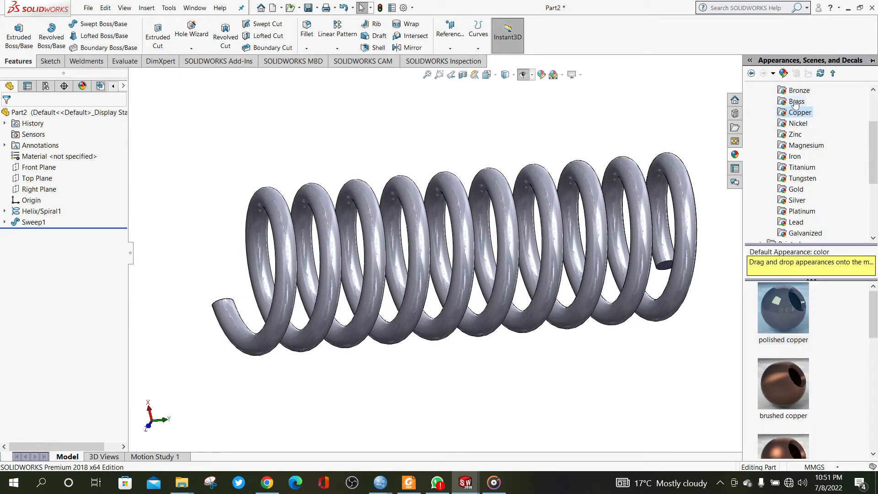
{"action": "scroll", "coordinate": [796, 103], "scroll_direction": "up", "scroll_amount": 2}
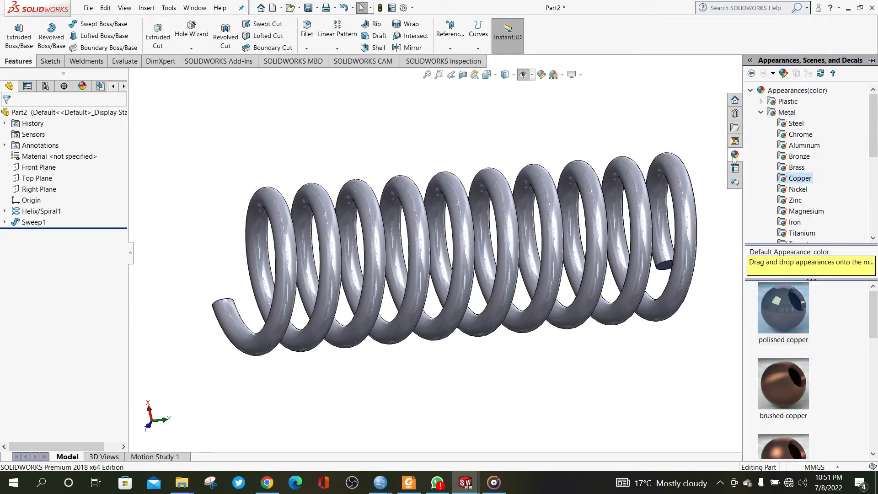
{"action": "left_click", "coordinate": [753, 92]}
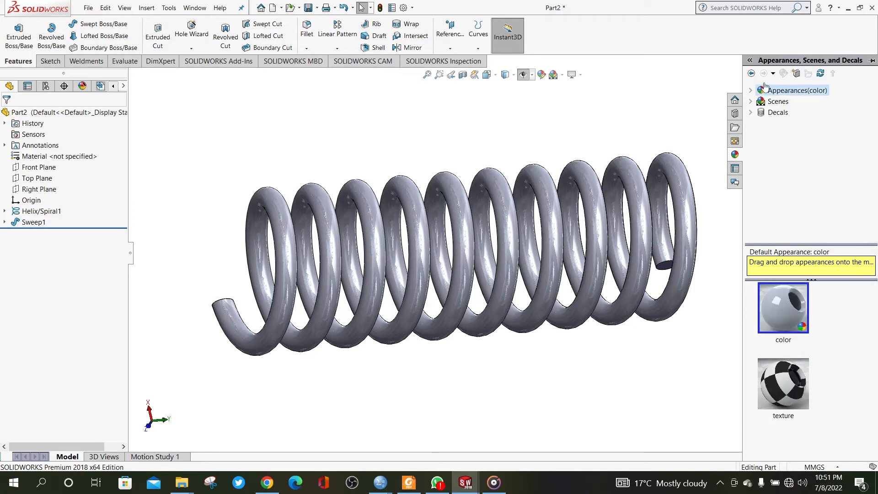
{"action": "left_click", "coordinate": [751, 91]}
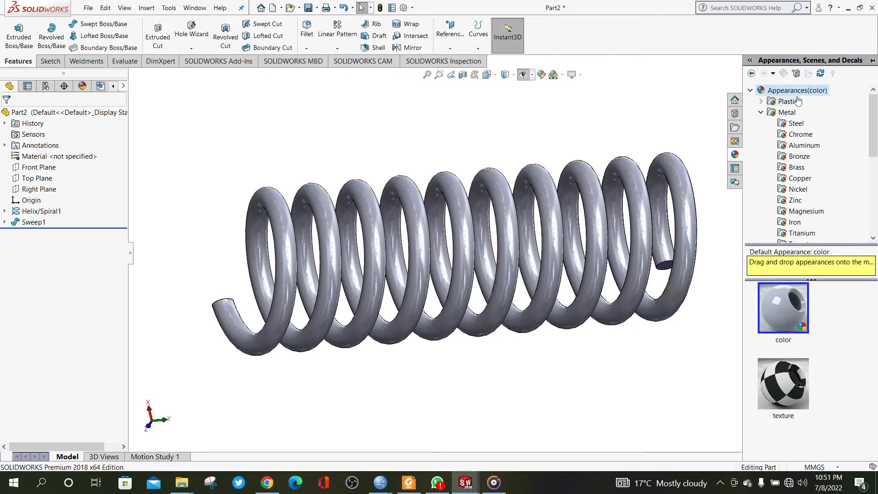
{"action": "left_click", "coordinate": [790, 113]}
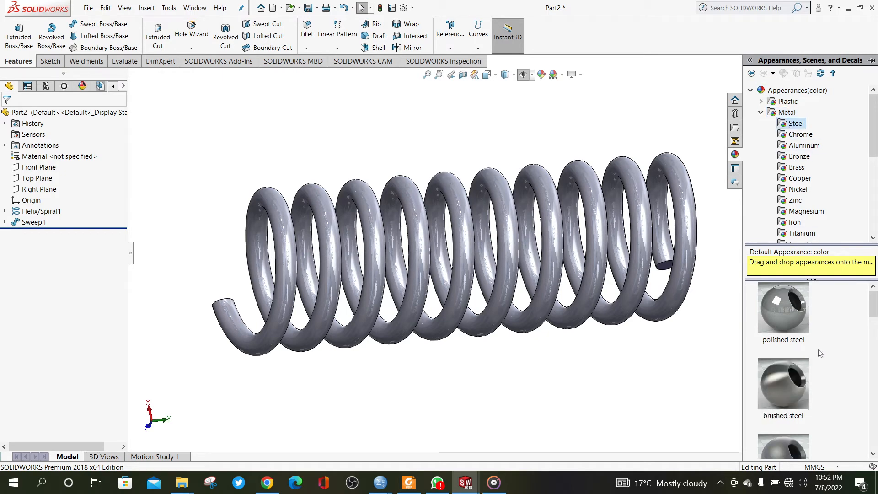
- Apply the stainless steel knurled appearance to the spring and inspect its surface
{"action": "scroll", "coordinate": [820, 353], "scroll_direction": "down", "scroll_amount": 5}
{"action": "scroll", "coordinate": [812, 384], "scroll_direction": "down", "scroll_amount": 3}
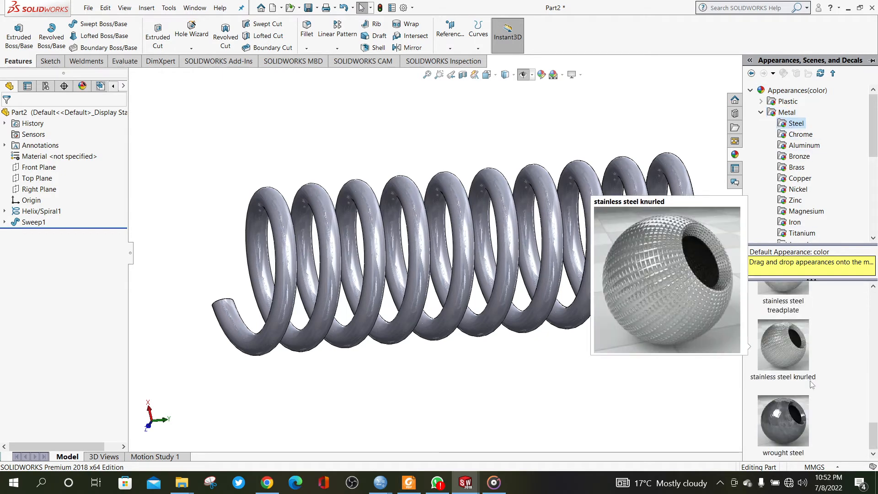
{"action": "double_click", "coordinate": [795, 352]}
{"action": "scroll", "coordinate": [518, 249], "scroll_direction": "down", "scroll_amount": 4}
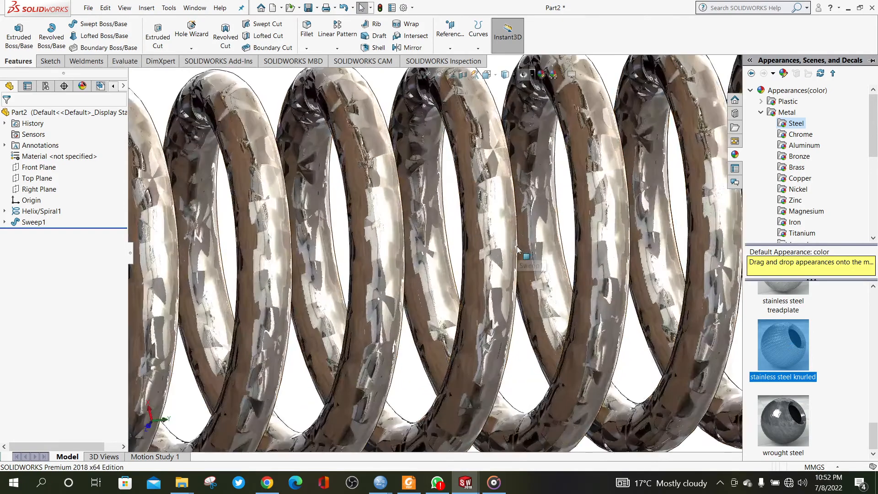
{"action": "scroll", "coordinate": [518, 250], "scroll_direction": "up", "scroll_amount": 2}
- Apply the wrought steel appearance to the spring and inspect the coils
{"action": "double_click", "coordinate": [806, 442]}
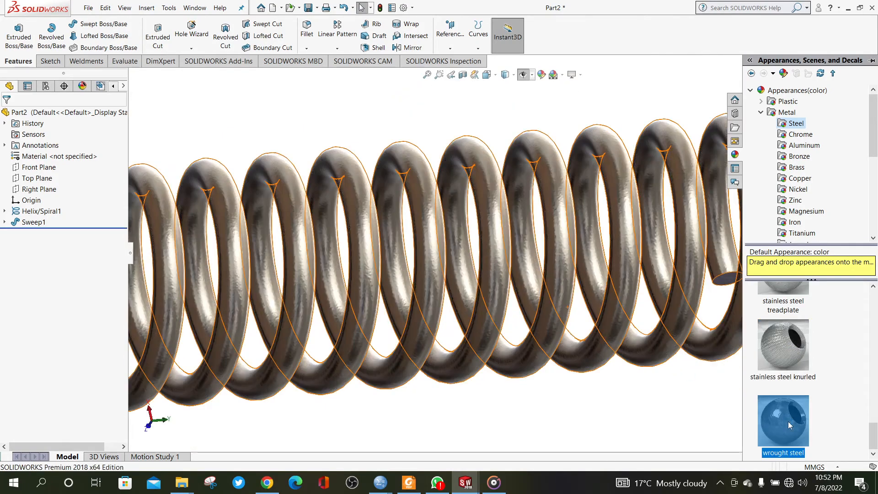
{"action": "scroll", "coordinate": [558, 341], "scroll_direction": "up", "scroll_amount": 4}
{"action": "scroll", "coordinate": [402, 359], "scroll_direction": "down", "scroll_amount": 2}
{"action": "scroll", "coordinate": [321, 175], "scroll_direction": "down", "scroll_amount": 3}
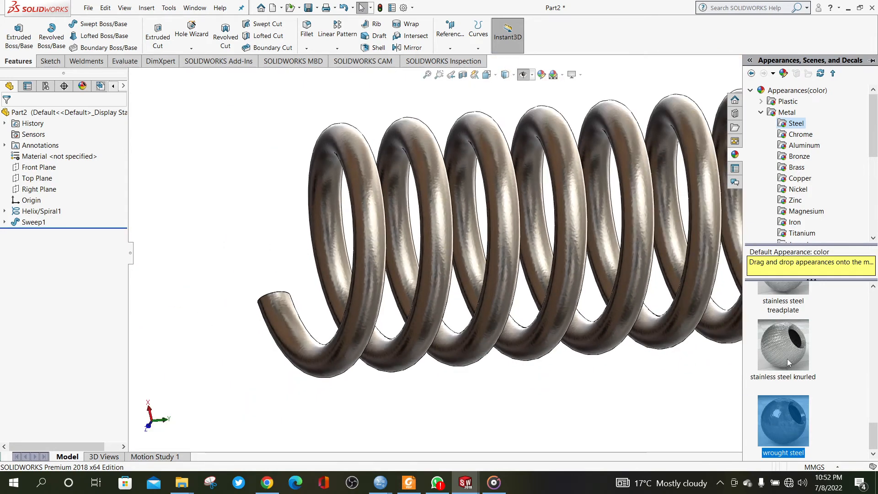
{"action": "scroll", "coordinate": [785, 358], "scroll_direction": "up", "scroll_amount": 5}
- From the Chrome metals, try chromium plate on the spring and replace it with the brushed chromium appearance
{"action": "left_click", "coordinate": [792, 139]}
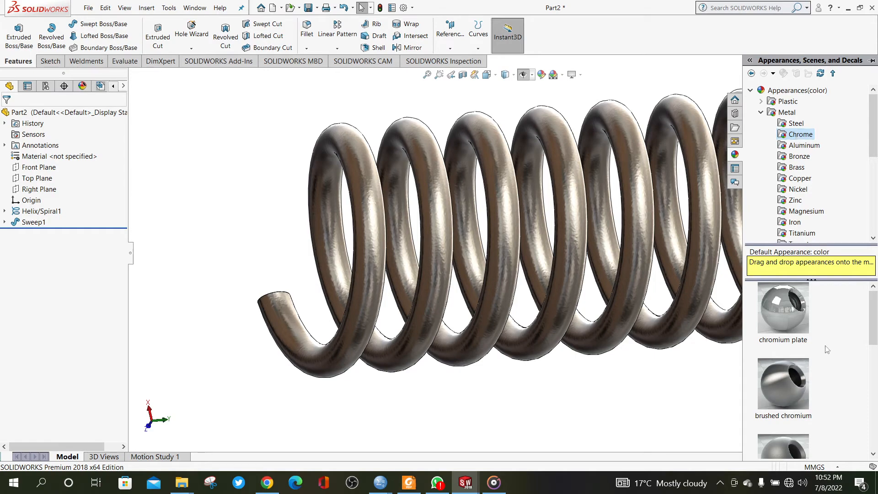
{"action": "double_click", "coordinate": [797, 302]}
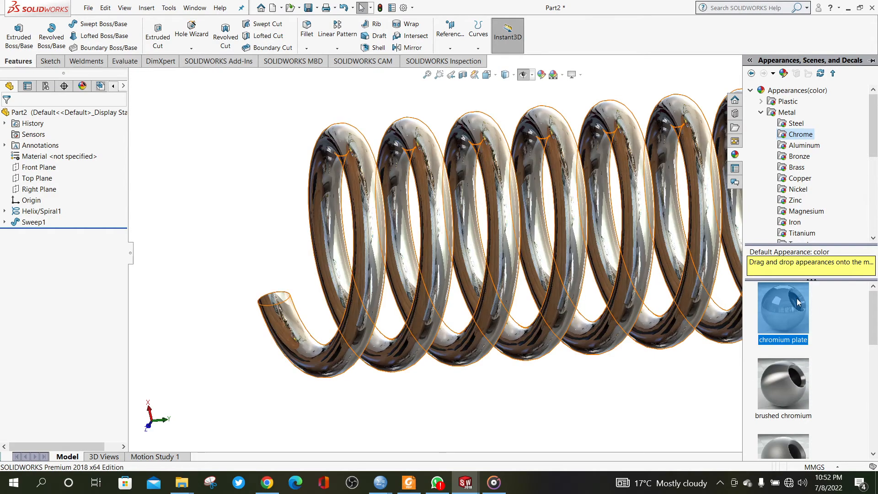
{"action": "scroll", "coordinate": [651, 284], "scroll_direction": "up", "scroll_amount": 8}
{"action": "scroll", "coordinate": [646, 241], "scroll_direction": "down", "scroll_amount": 3}
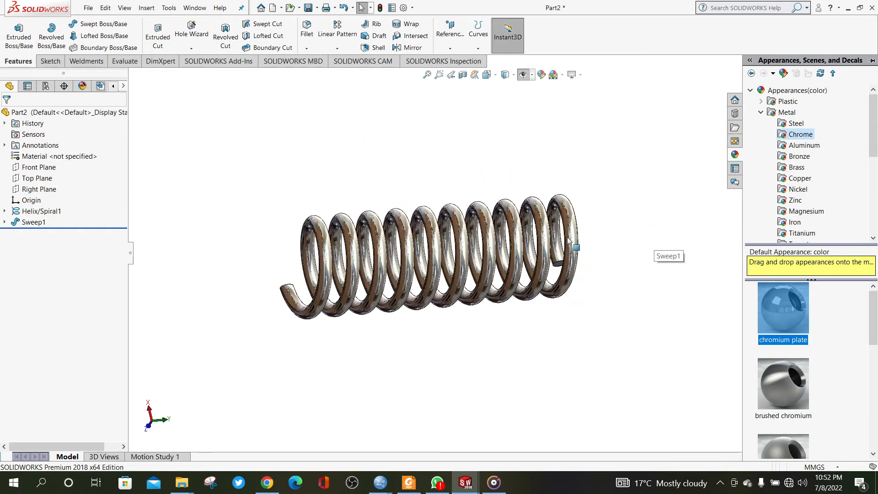
{"action": "scroll", "coordinate": [569, 241], "scroll_direction": "down", "scroll_amount": 6}
{"action": "scroll", "coordinate": [437, 261], "scroll_direction": "up", "scroll_amount": 3}
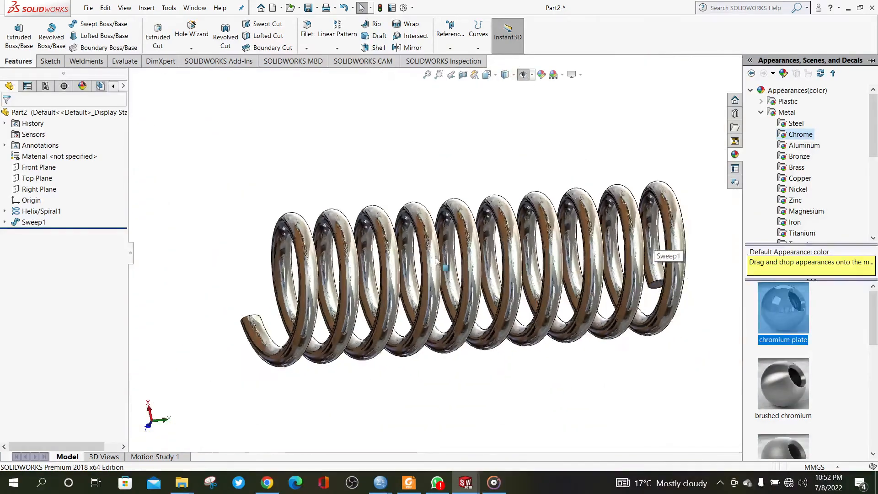
{"action": "double_click", "coordinate": [773, 375]}
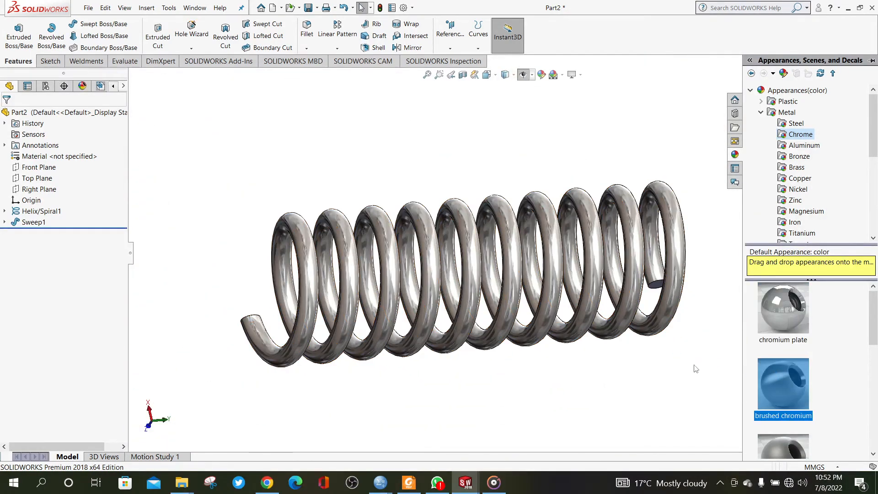
- Examine the brushed chromium finish on the spring from different angles and zoom levels, ending in the isometric view
{"action": "middle_click_drag", "start_coordinate": [585, 364], "coordinate": [747, 270]}
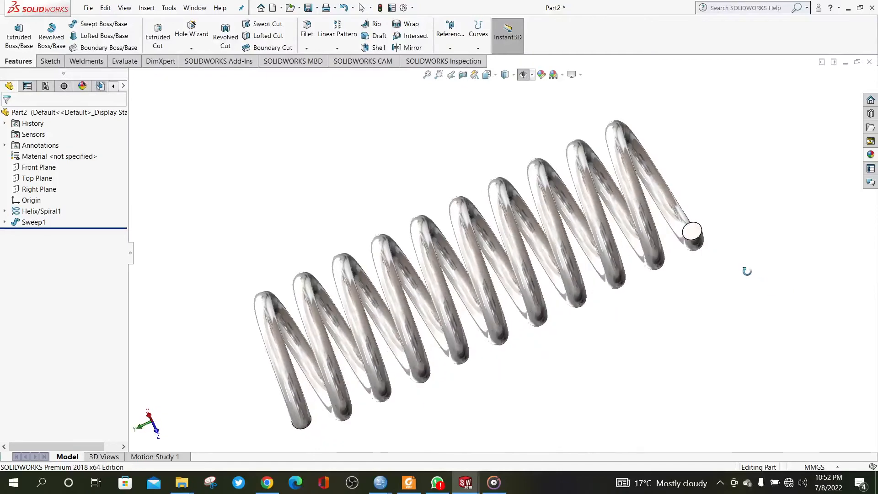
{"action": "scroll", "coordinate": [611, 354], "scroll_direction": "up", "scroll_amount": 3}
{"action": "scroll", "coordinate": [500, 358], "scroll_direction": "down", "scroll_amount": 5}
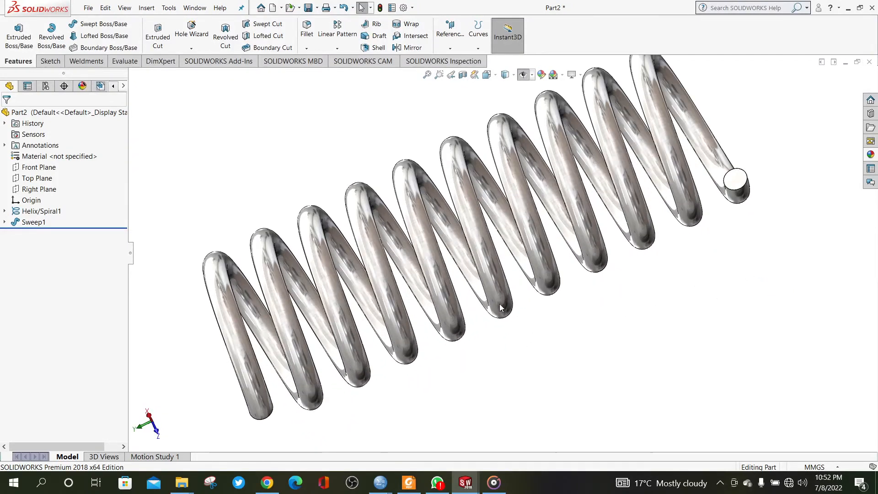
{"action": "scroll", "coordinate": [497, 287], "scroll_direction": "up", "scroll_amount": 6}
{"action": "scroll", "coordinate": [507, 254], "scroll_direction": "down", "scroll_amount": 4}
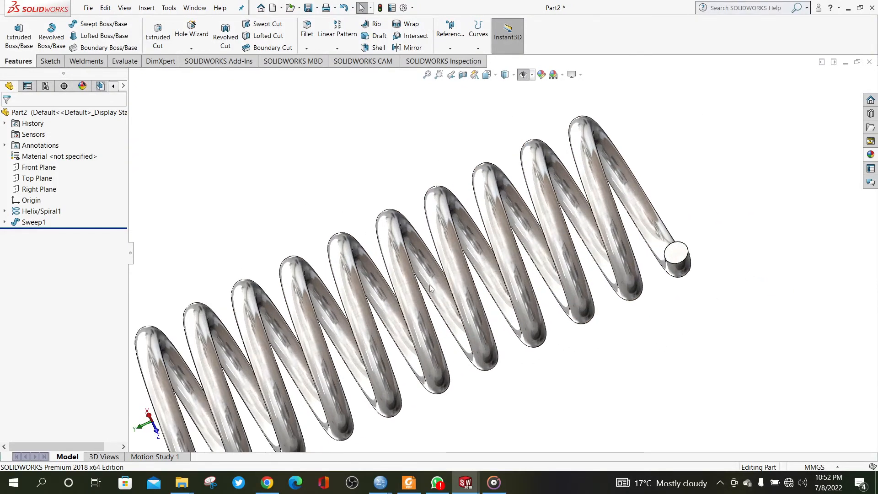
{"action": "scroll", "coordinate": [457, 274], "scroll_direction": "up", "scroll_amount": 4}
{"action": "scroll", "coordinate": [384, 309], "scroll_direction": "down", "scroll_amount": 6}
{"action": "scroll", "coordinate": [458, 311], "scroll_direction": "up", "scroll_amount": 5}
{"action": "scroll", "coordinate": [526, 315], "scroll_direction": "down", "scroll_amount": 4}
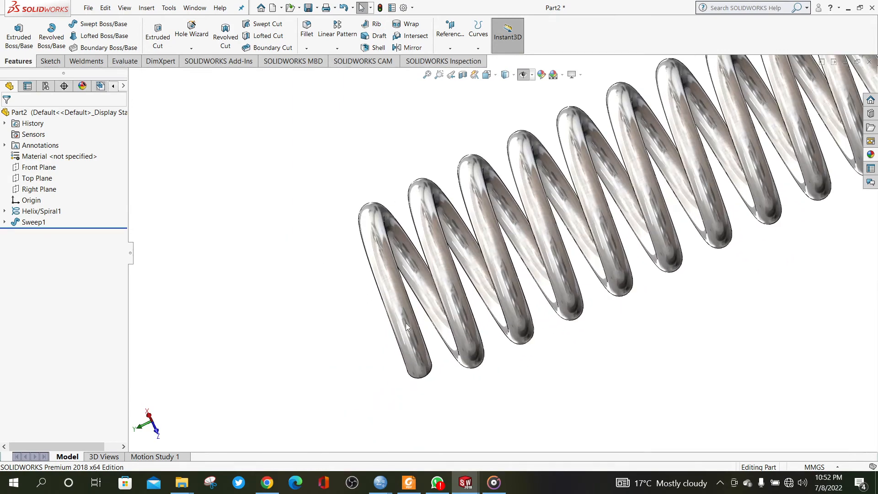
{"action": "scroll", "coordinate": [526, 316], "scroll_direction": "up", "scroll_amount": 4}
{"action": "scroll", "coordinate": [699, 178], "scroll_direction": "down", "scroll_amount": 5}
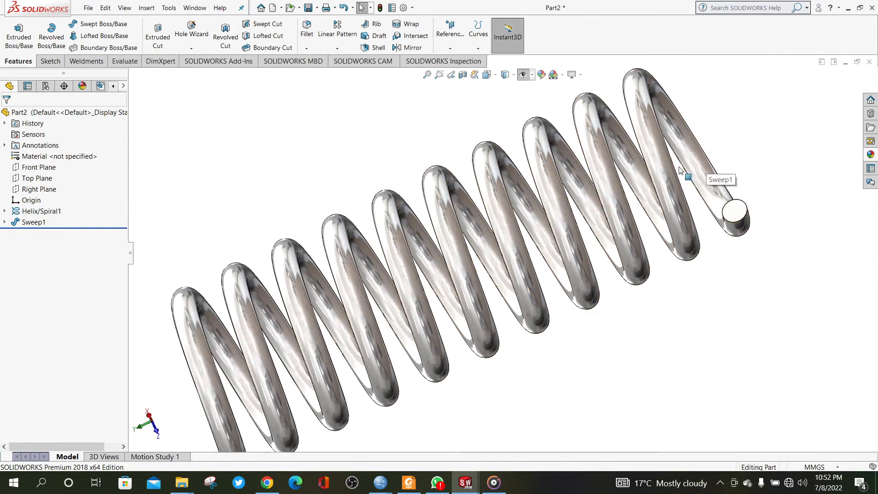
{"action": "scroll", "coordinate": [561, 229], "scroll_direction": "down", "scroll_amount": 4}
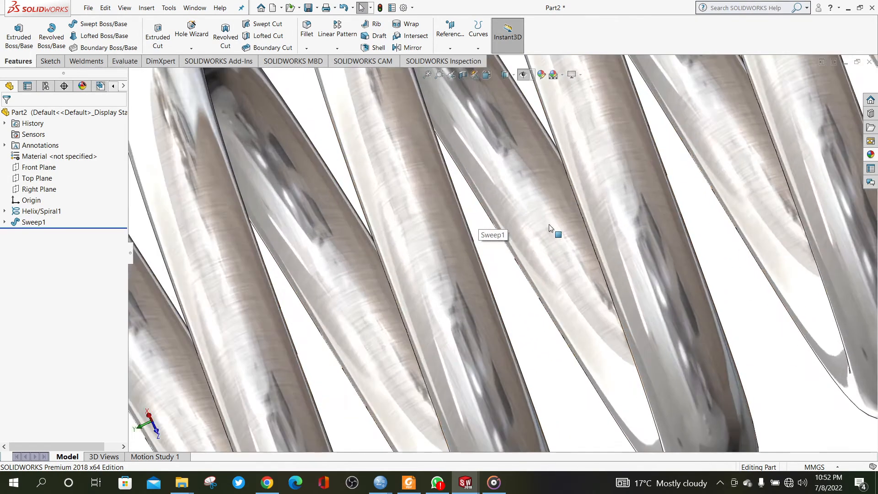
{"action": "scroll", "coordinate": [554, 229], "scroll_direction": "up", "scroll_amount": 6}
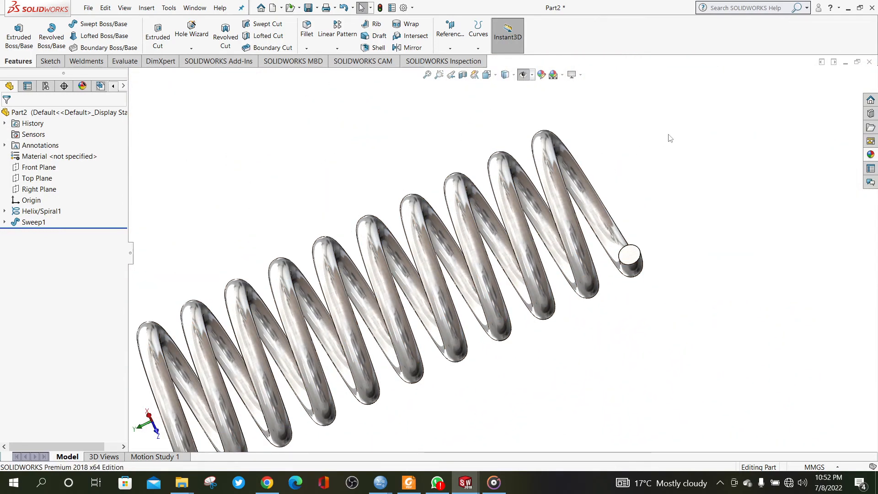
{"action": "key", "text": "ctrl+7"}
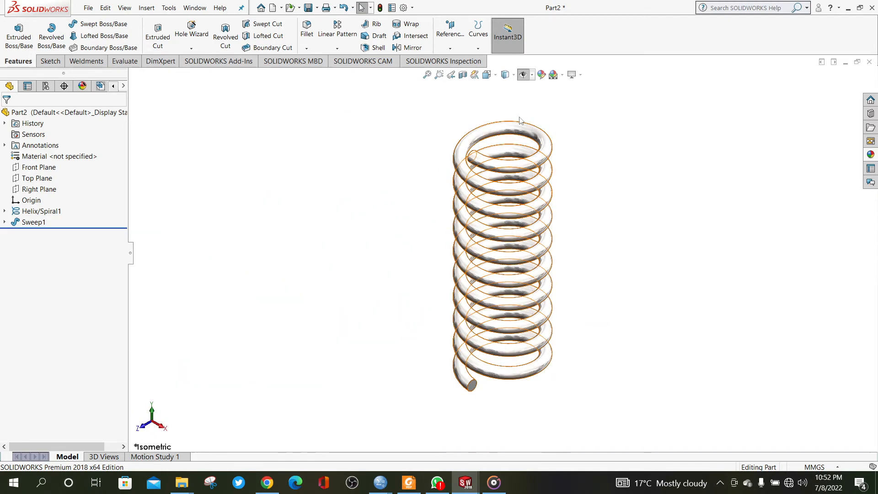
- Apply the 3 Point Faded scene behind the spring
{"action": "left_click", "coordinate": [562, 75]}
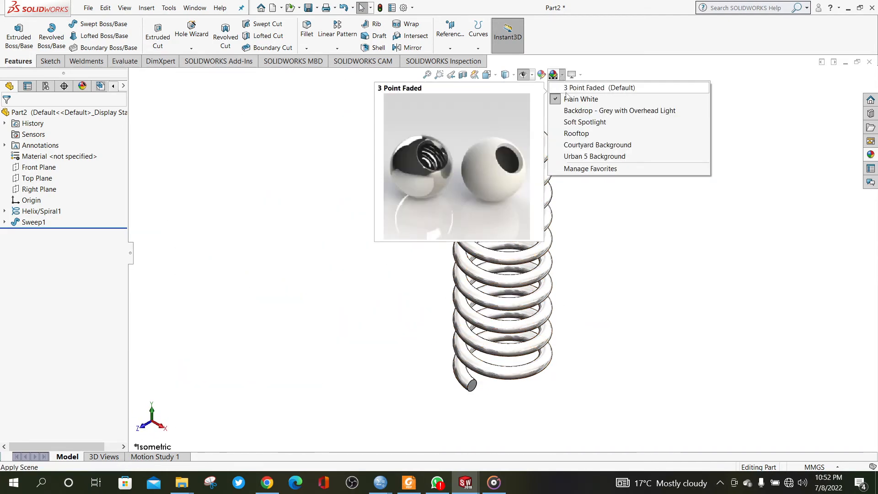
{"action": "left_click", "coordinate": [594, 87]}
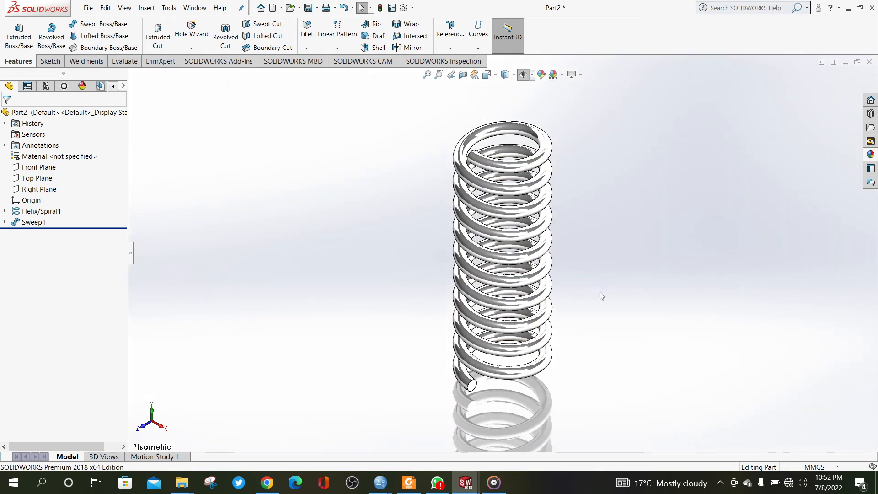
{"action": "scroll", "coordinate": [587, 299], "scroll_direction": "up", "scroll_amount": 1}
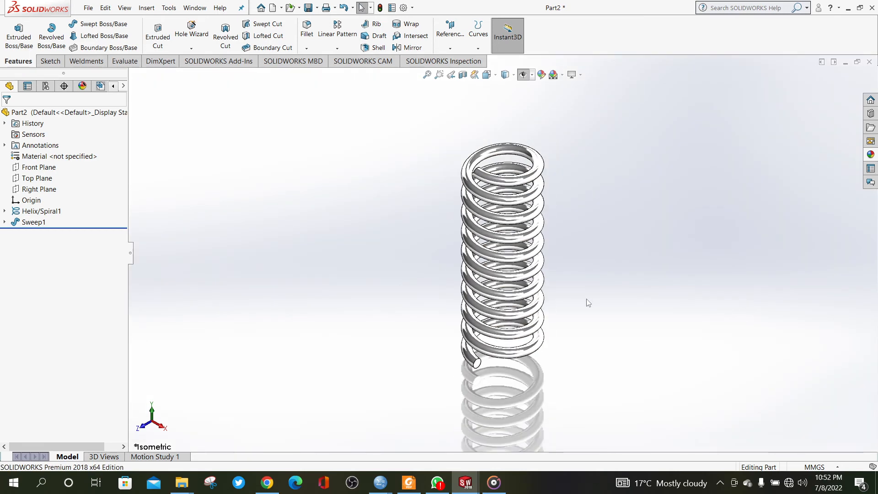
- Try the Backdrop - Grey with Overhead Light scene and set the background back to Plain White
{"action": "left_click", "coordinate": [562, 76]}
{"action": "left_click", "coordinate": [575, 111]}
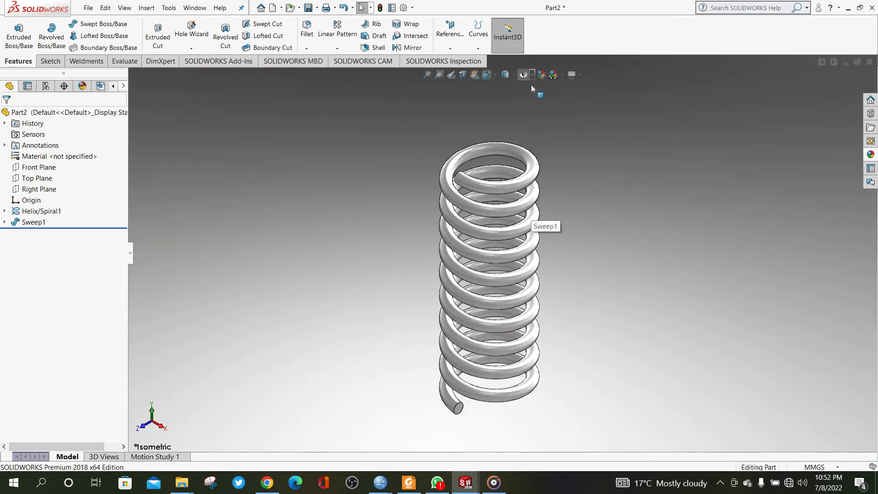
{"action": "left_click", "coordinate": [563, 77]}
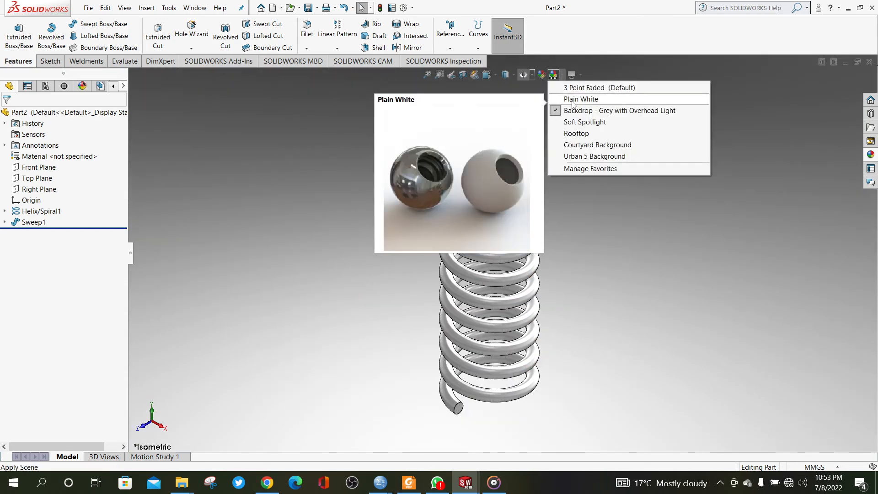
{"action": "left_click", "coordinate": [579, 99]}
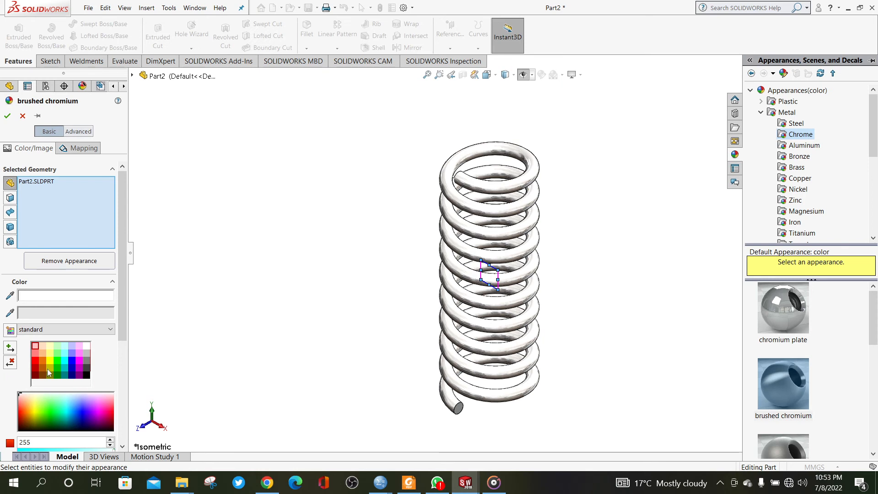
- Recolour the part's brushed chromium appearance with the standard red swatch and view the spring from another angle
{"action": "left_click", "coordinate": [33, 360]}
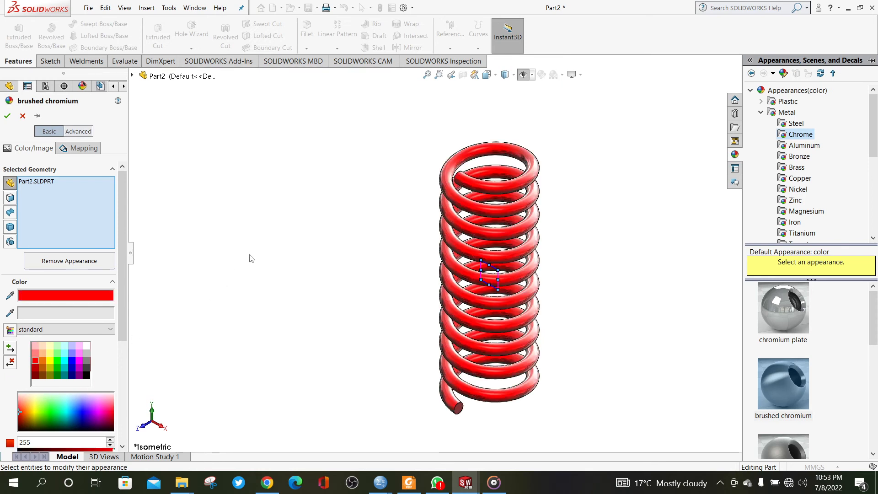
{"action": "left_click", "coordinate": [7, 115]}
{"action": "middle_click_drag", "start_coordinate": [338, 278], "coordinate": [612, 176]}
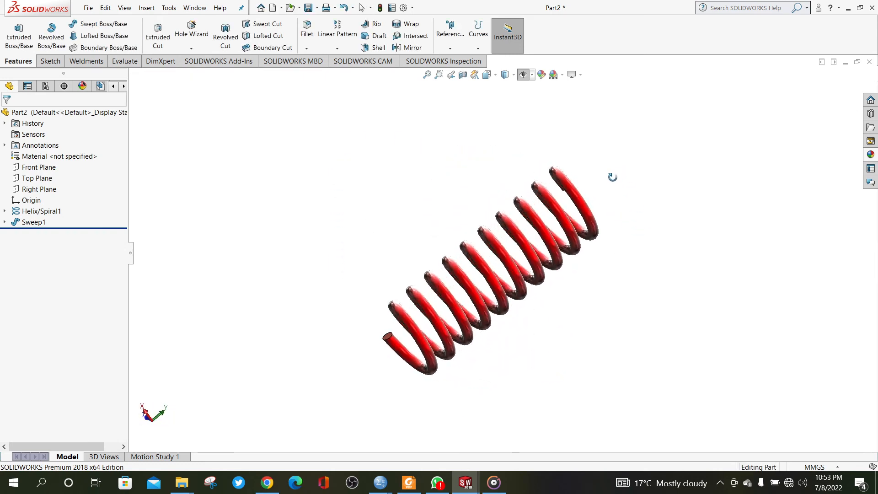
- Examine the red brushed chromium finish on the spring from several angles and zoom levels, ending with its length horizontal
{"action": "scroll", "coordinate": [515, 284], "scroll_direction": "down", "scroll_amount": 3}
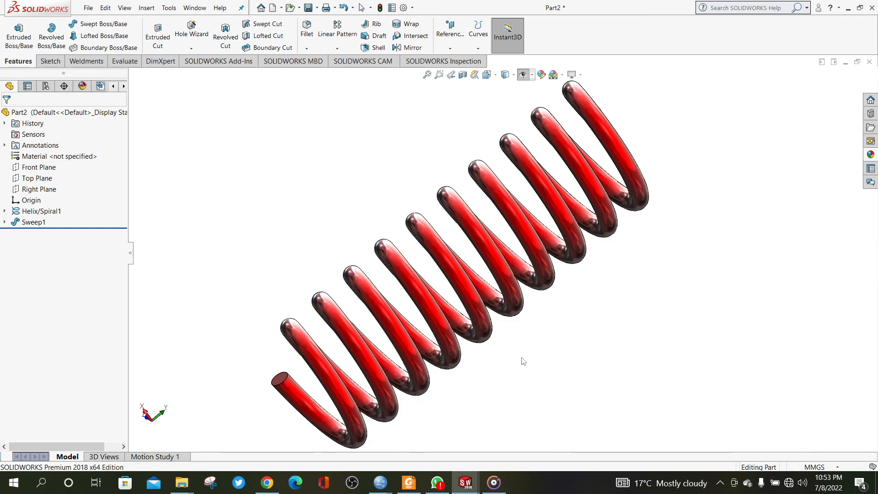
{"action": "middle_click_drag", "start_coordinate": [524, 361], "coordinate": [301, 303]}
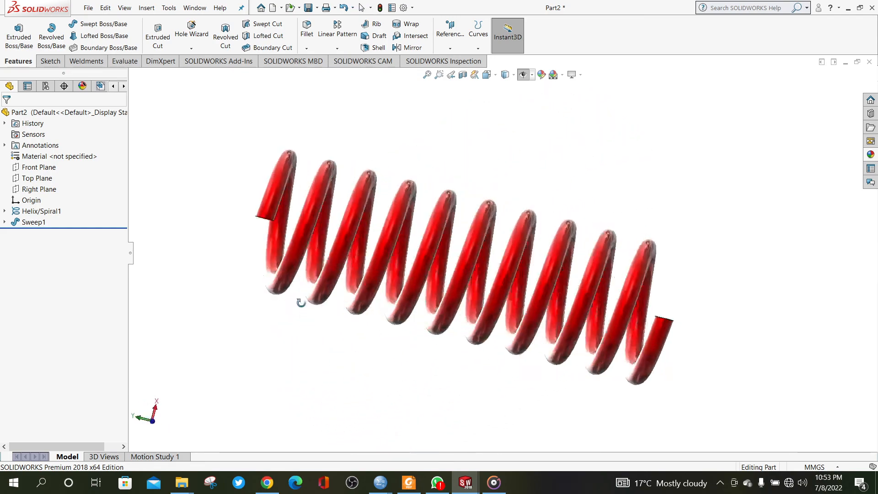
{"action": "scroll", "coordinate": [480, 280], "scroll_direction": "down", "scroll_amount": 5}
{"action": "scroll", "coordinate": [474, 274], "scroll_direction": "up", "scroll_amount": 2}
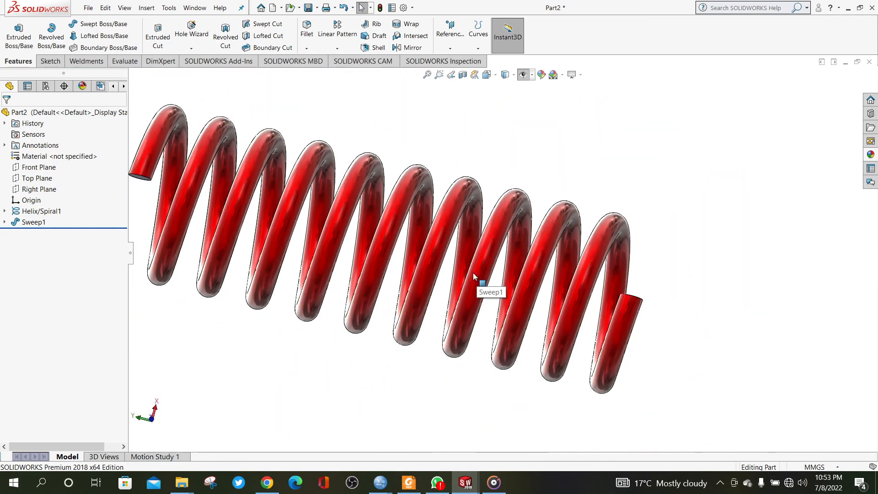
{"action": "scroll", "coordinate": [474, 274], "scroll_direction": "up", "scroll_amount": 3}
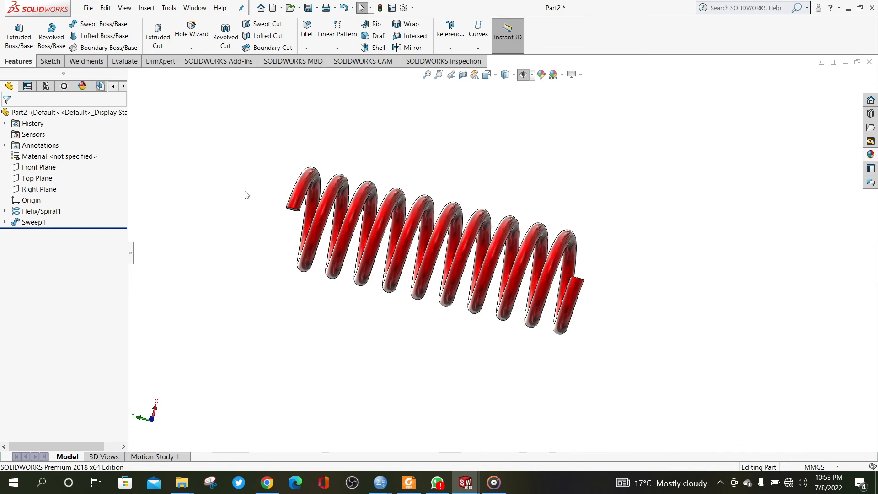
{"action": "middle_click_drag", "start_coordinate": [245, 191], "coordinate": [427, 243]}
{"action": "scroll", "coordinate": [427, 243], "scroll_direction": "down", "scroll_amount": 4}
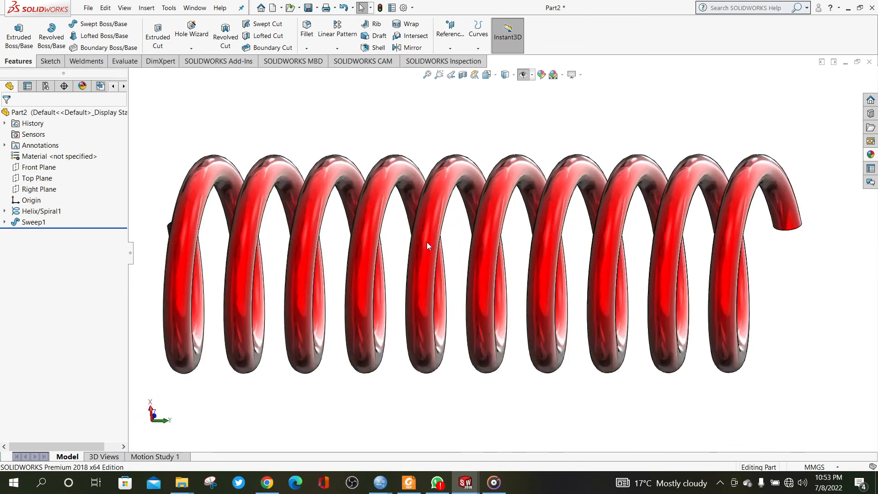
{"action": "scroll", "coordinate": [426, 246], "scroll_direction": "up", "scroll_amount": 2}
{"action": "left_click", "coordinate": [720, 483]}
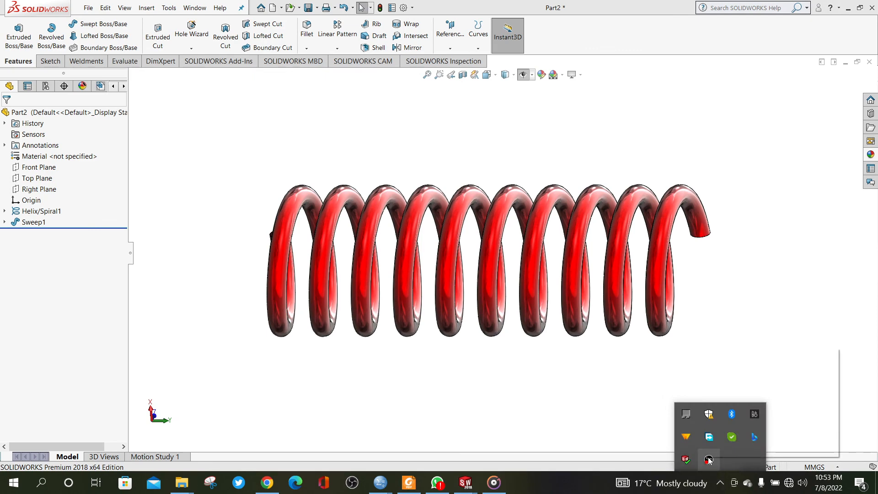
{"action": "right_click", "coordinate": [708, 460]}
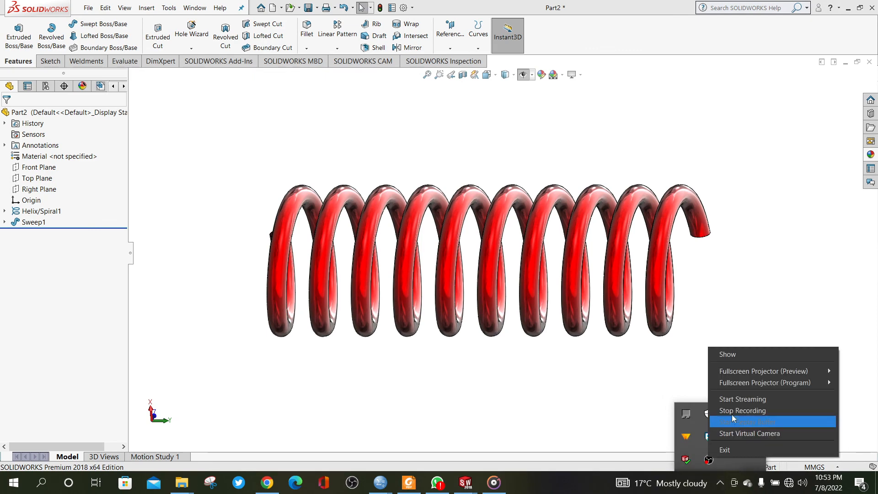